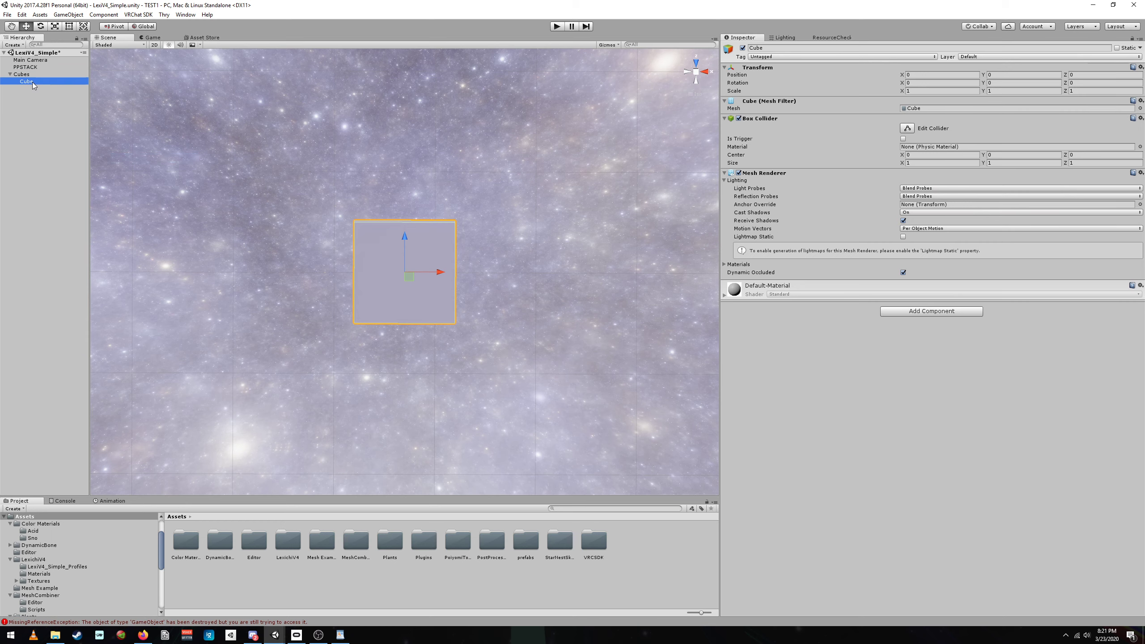
# Step: Duplicate the Cube inside the Cubes group four times
pyautogui.click(29, 82)
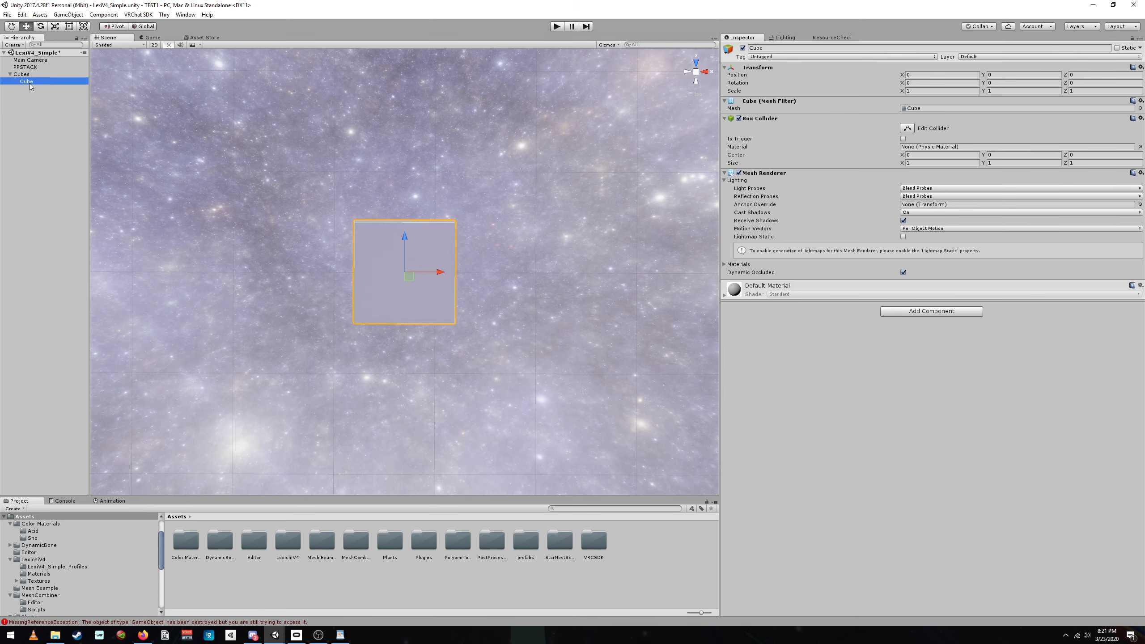
pyautogui.hotkey('ctrl', 'd')
pyautogui.hotkey('ctrl', 'd')
pyautogui.hotkey('ctrl', 'd')
pyautogui.hotkey('ctrl', 'd')
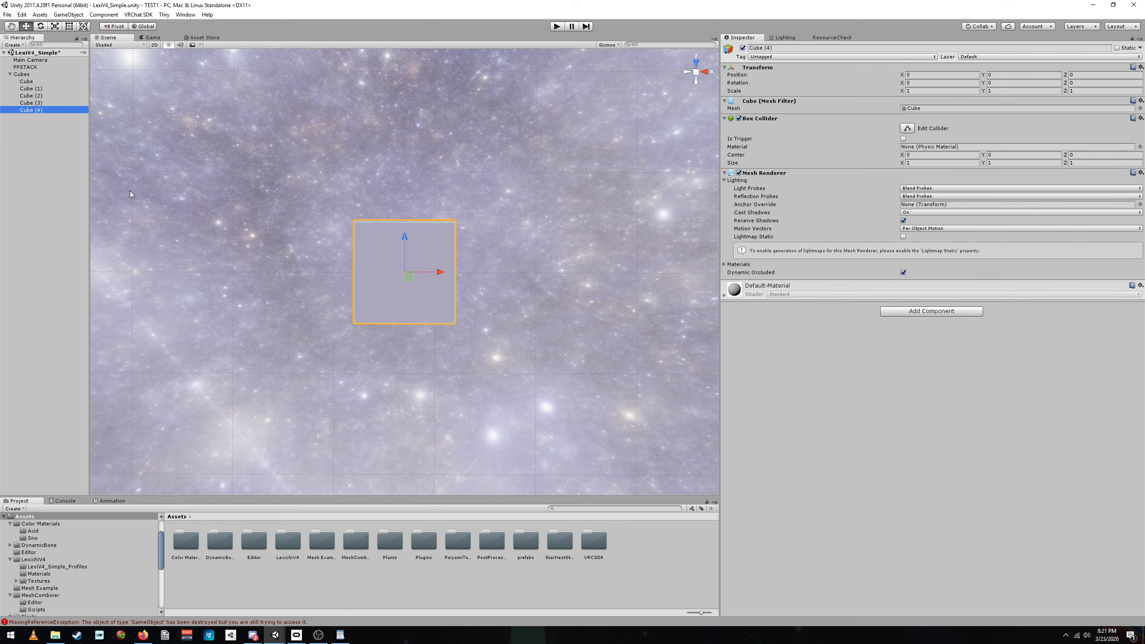
# Step: Arrange the duplicates in a plus around Cube: Cube (4) and Cube (3) on opposite X sides, Cube (2) at Z 1.169, Cube (1) at Z -1.19
pyautogui.moveTo(439, 274); pyautogui.dragTo(319, 272)
pyautogui.click(45, 103)
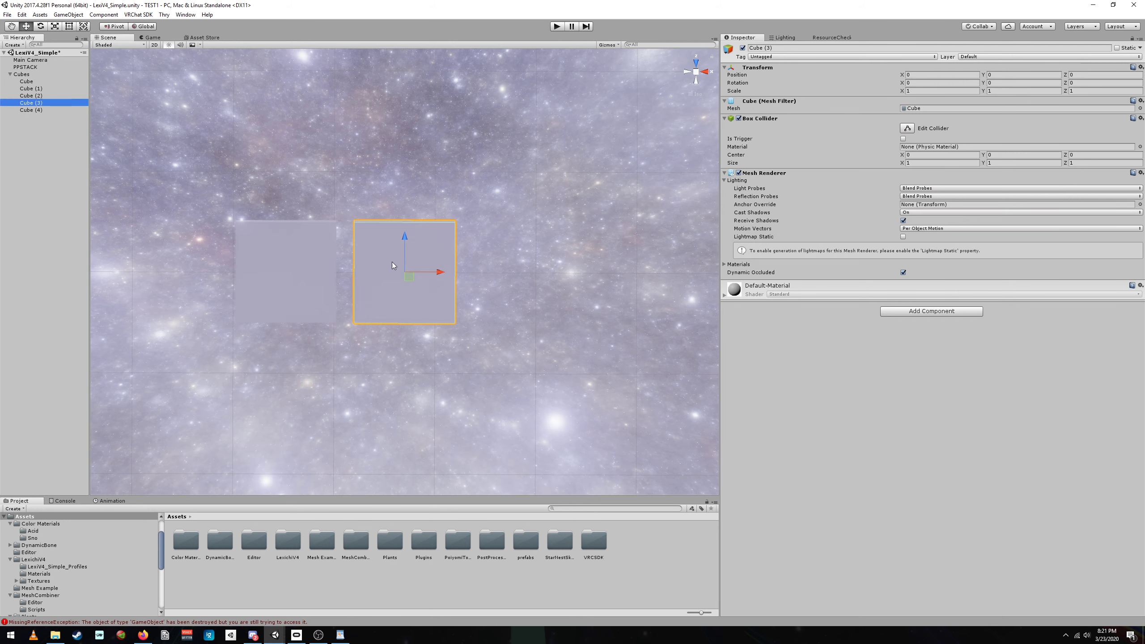
pyautogui.moveTo(441, 274); pyautogui.dragTo(560, 276)
pyautogui.click(44, 90)
pyautogui.click(44, 96)
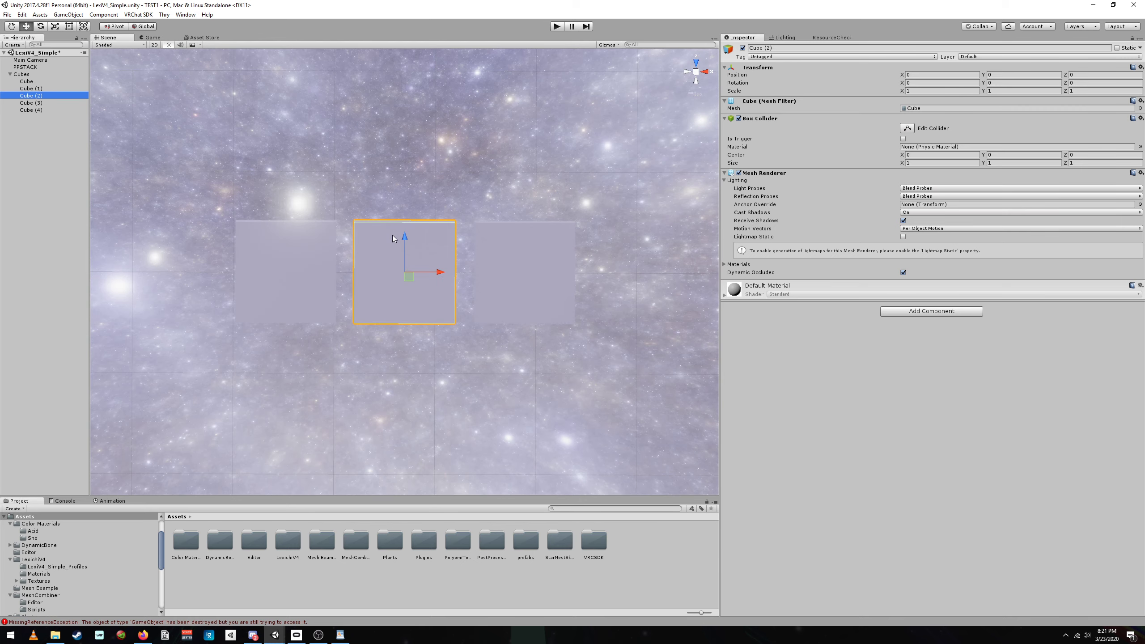
pyautogui.moveTo(409, 239); pyautogui.dragTo(414, 124)
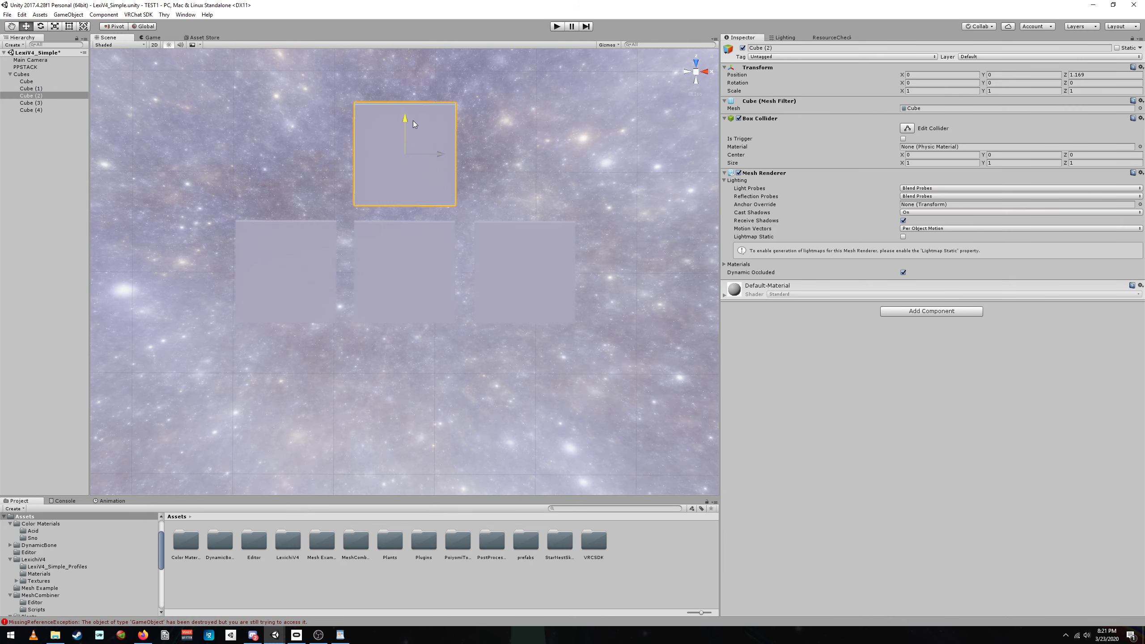
pyautogui.click(37, 89)
pyautogui.moveTo(404, 239); pyautogui.dragTo(415, 361)
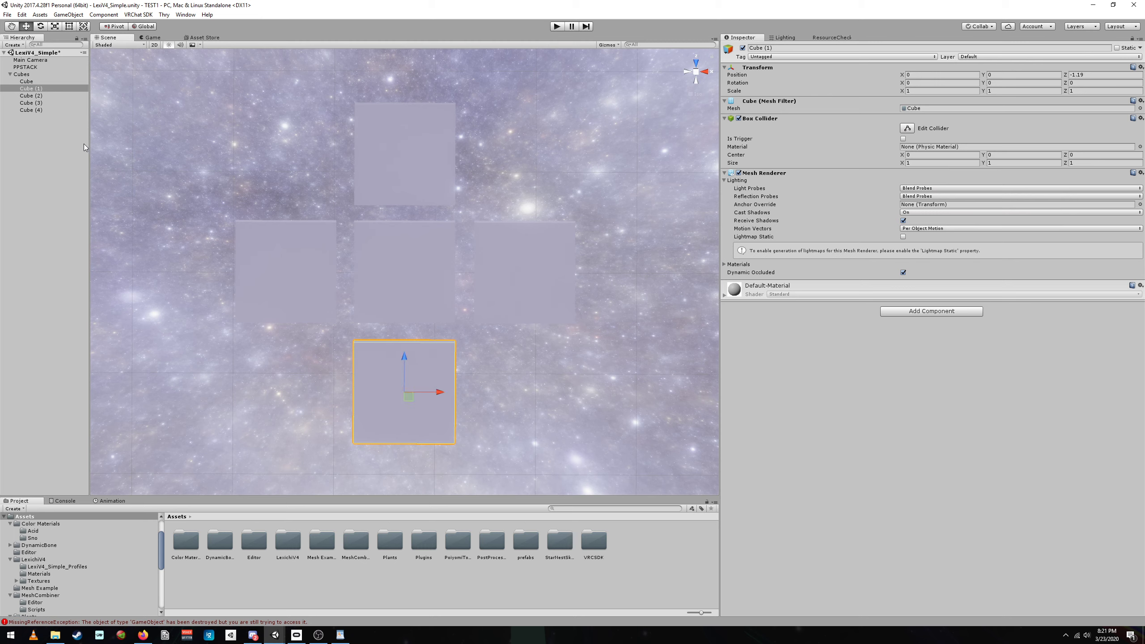
# Step: Apply the Mesh Example materials: yellow and green to the X-side cubes, magenta to the centre, red to Cube (2), purple to Cube (1)
pyautogui.click(274, 585)
pyautogui.doubleClick(328, 553)
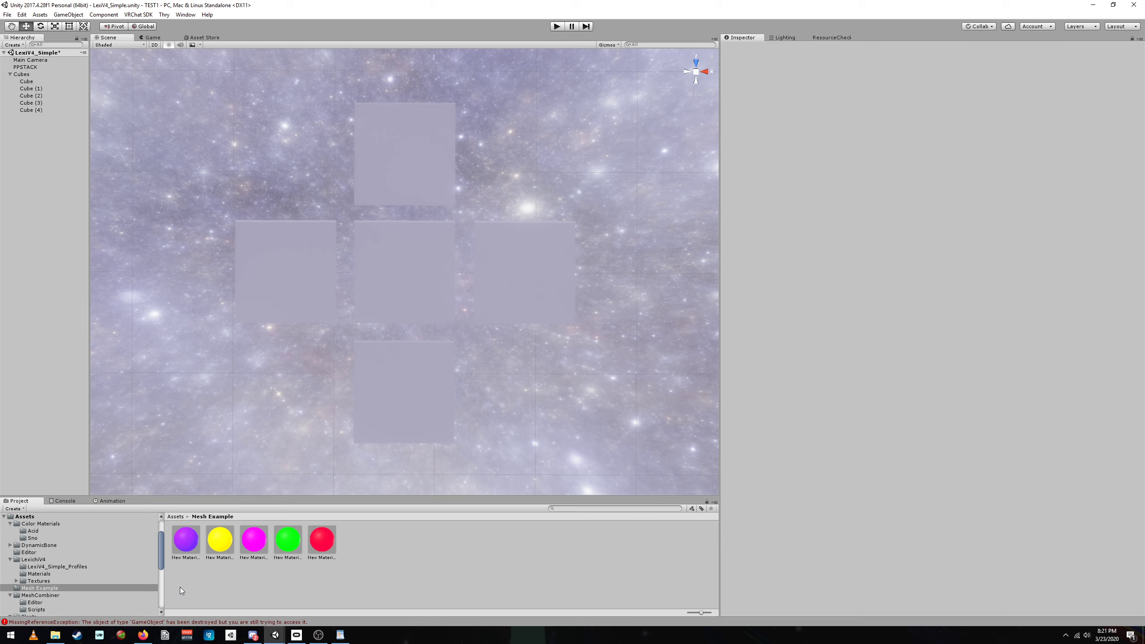
pyautogui.moveTo(186, 538); pyautogui.dragTo(285, 271)
pyautogui.moveTo(253, 538); pyautogui.dragTo(402, 288)
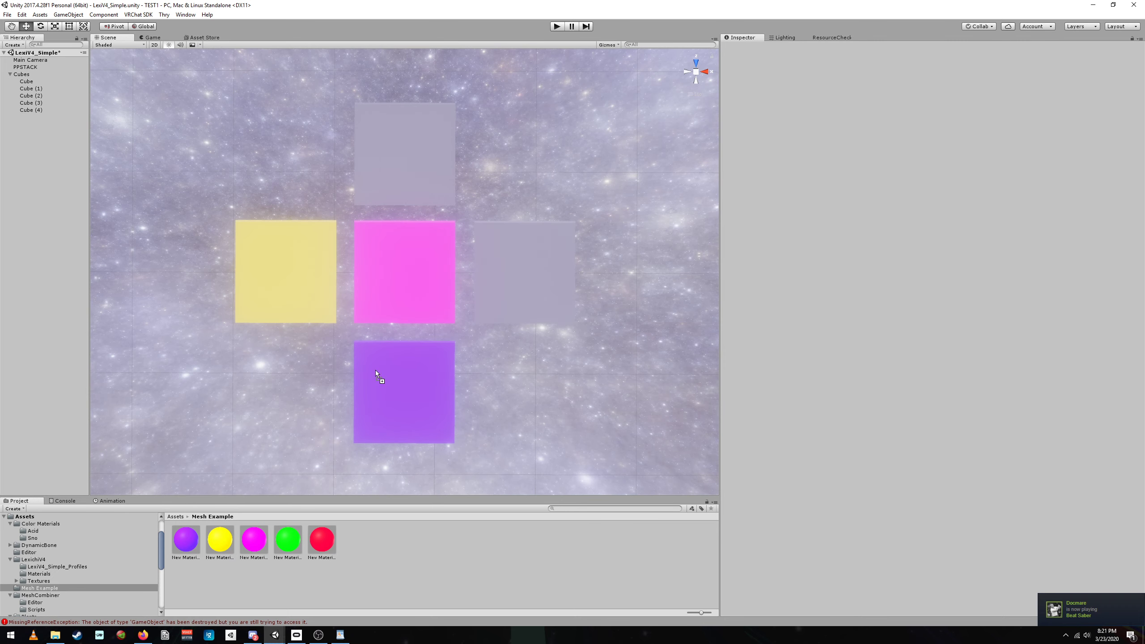
pyautogui.moveTo(376, 371); pyautogui.dragTo(490, 259)
pyautogui.moveTo(322, 539); pyautogui.dragTo(401, 180)
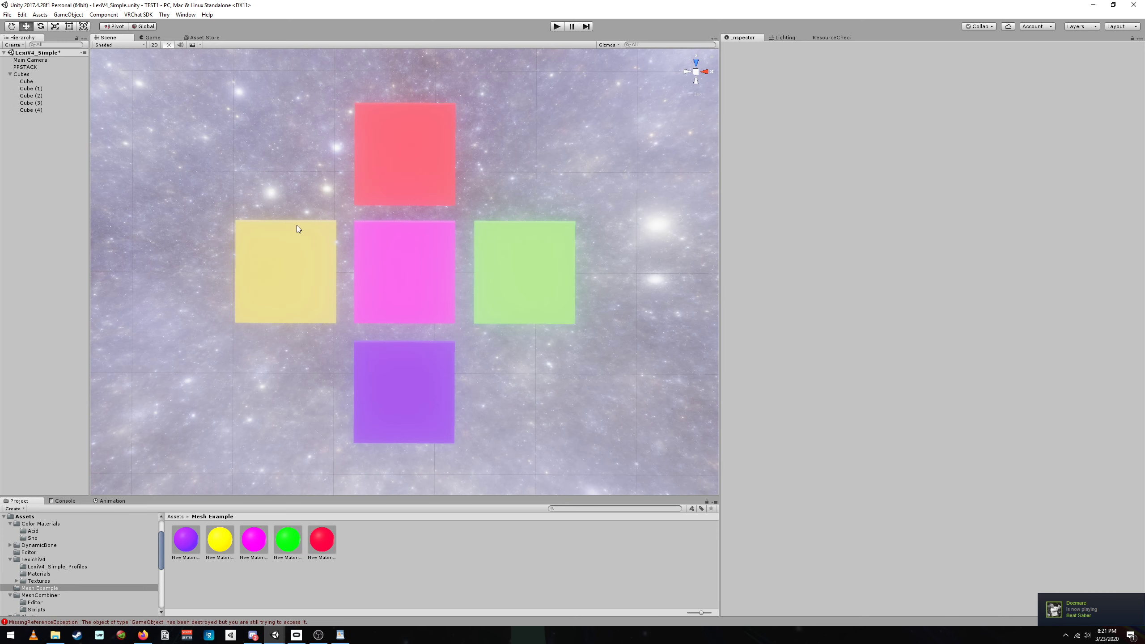
# Step: Check the green material's settings and view the coloured cubes from an angle and from the opposite side
pyautogui.click(287, 539)
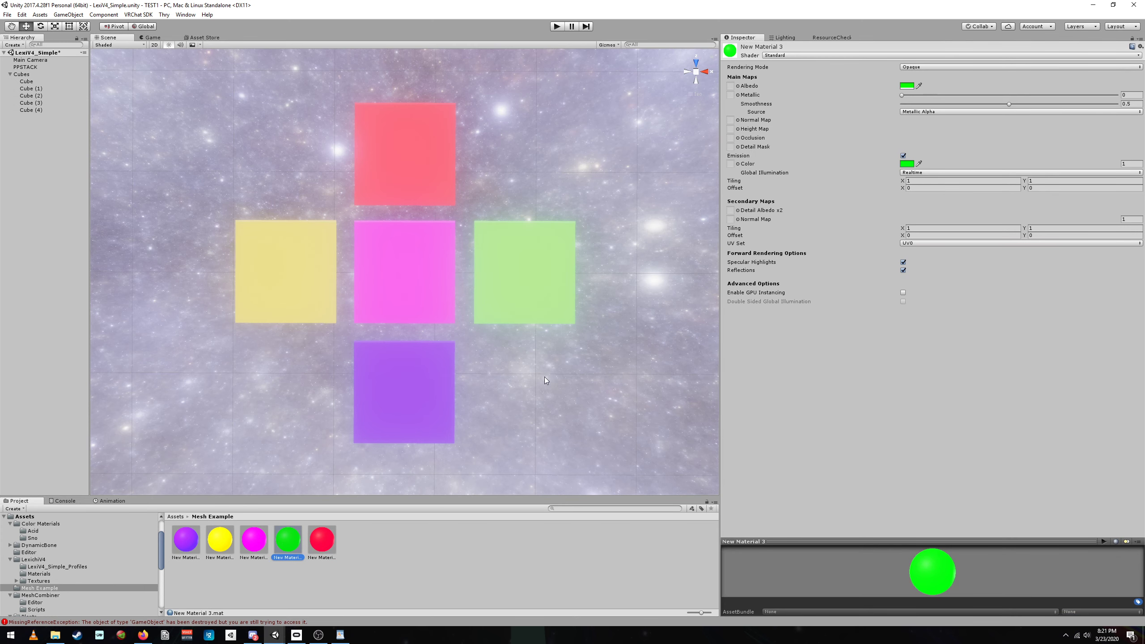
pyautogui.keyDown('alt'); pyautogui.moveTo(547, 381); pyautogui.dragTo(661, 143); pyautogui.keyUp('alt')
pyautogui.click(692, 93)
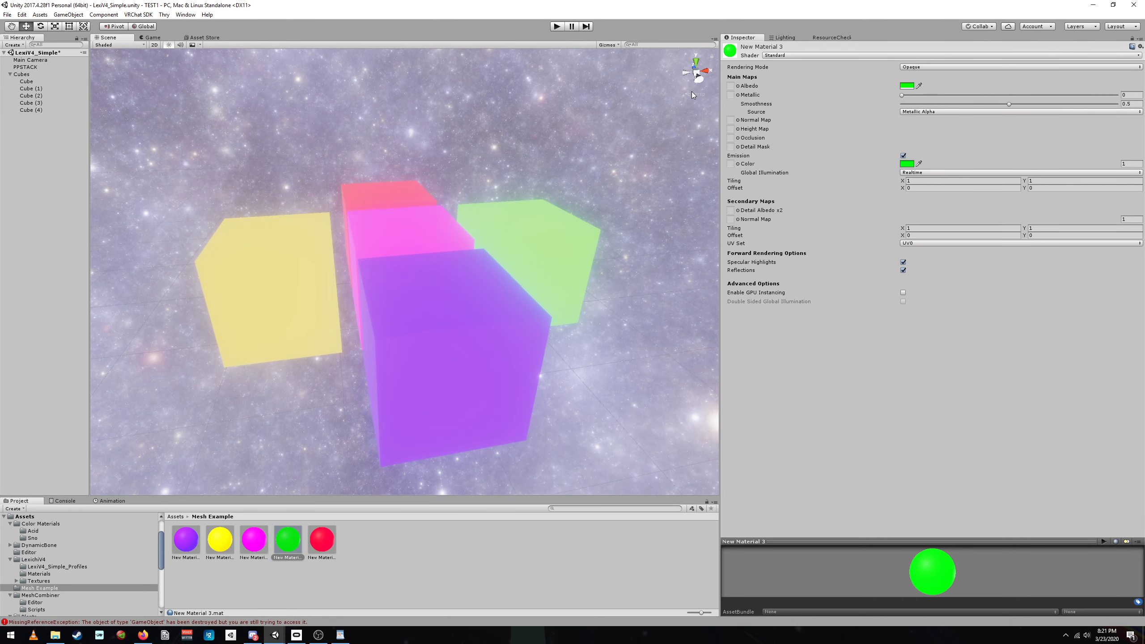
pyautogui.click(695, 95)
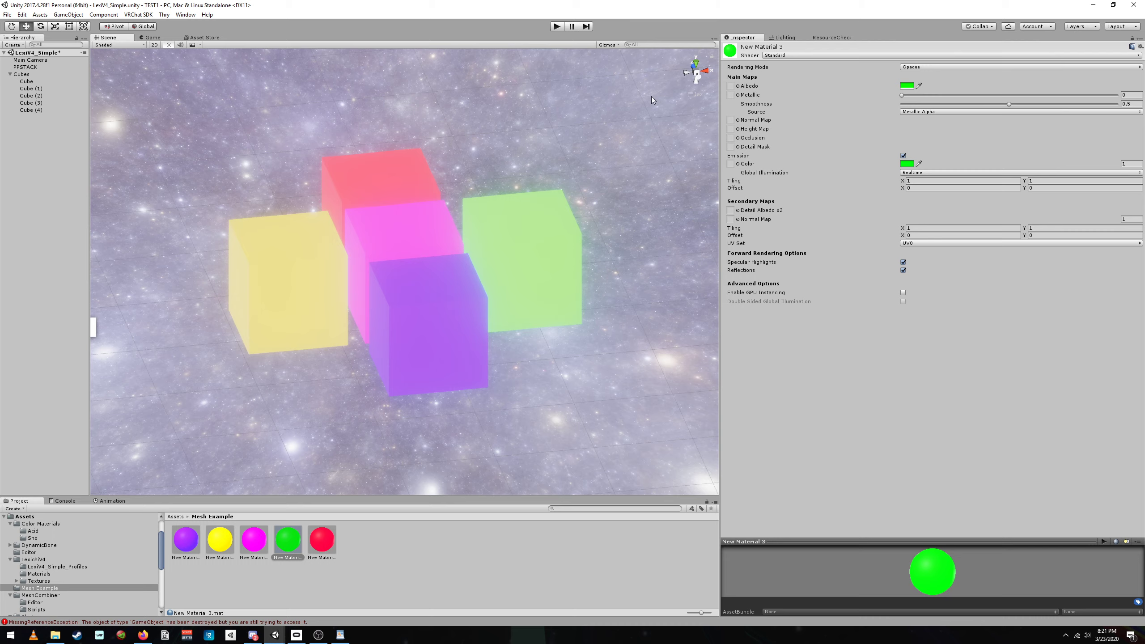
pyautogui.click(697, 80)
pyautogui.click(697, 84)
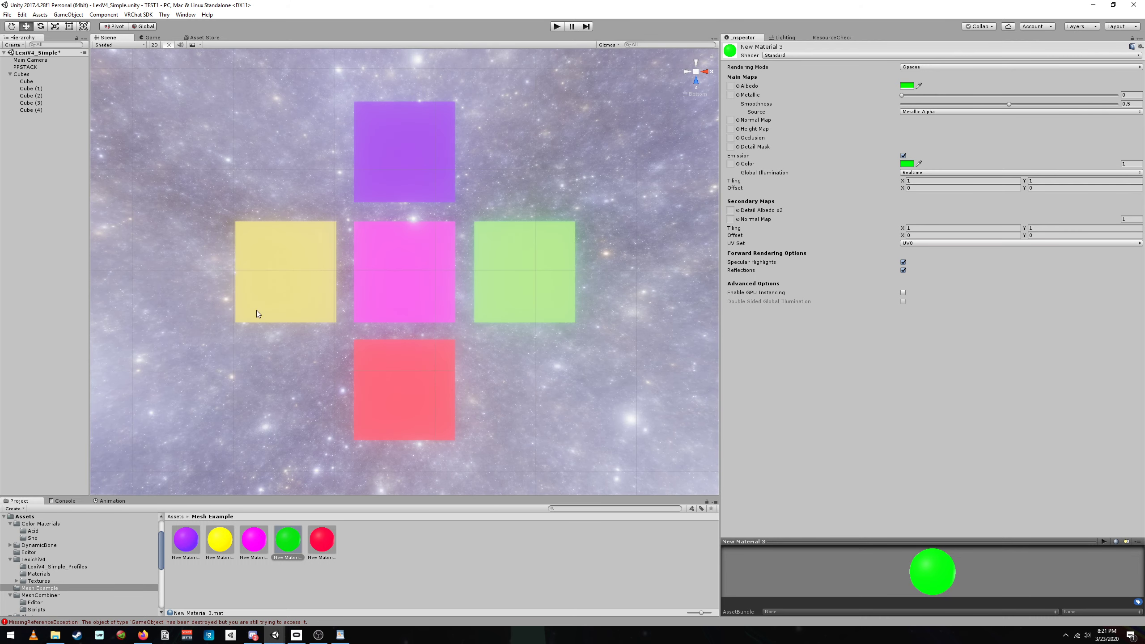
# Step: Duplicate the Cubes group and rename the copy Cubes BU
pyautogui.click(22, 74)
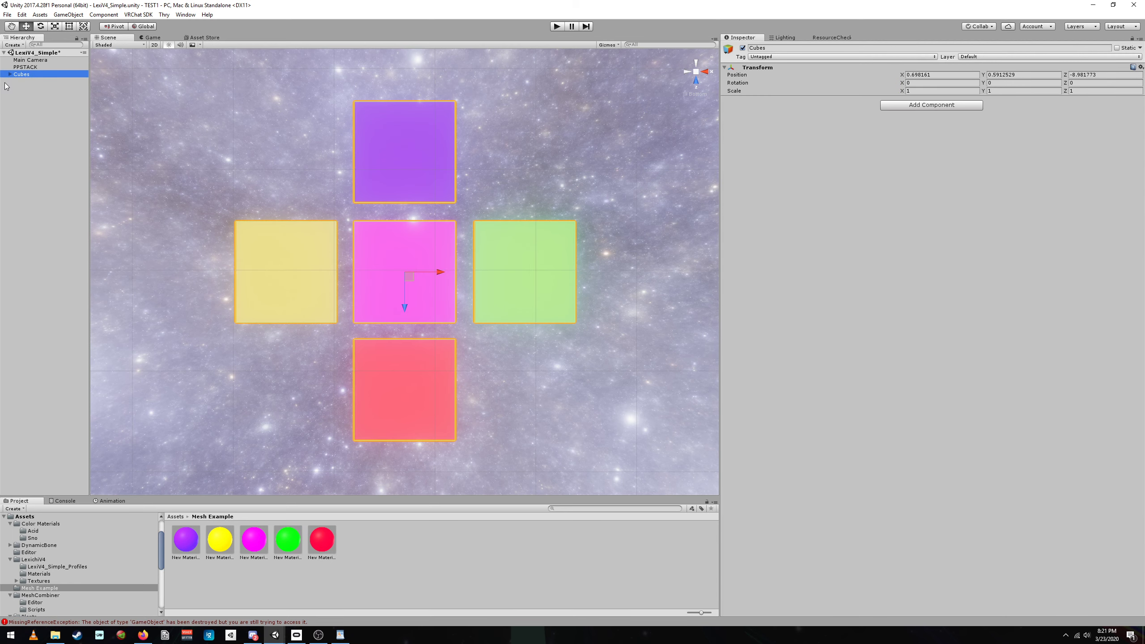
pyautogui.hotkey('ctrl', 'd')
pyautogui.click(41, 81)
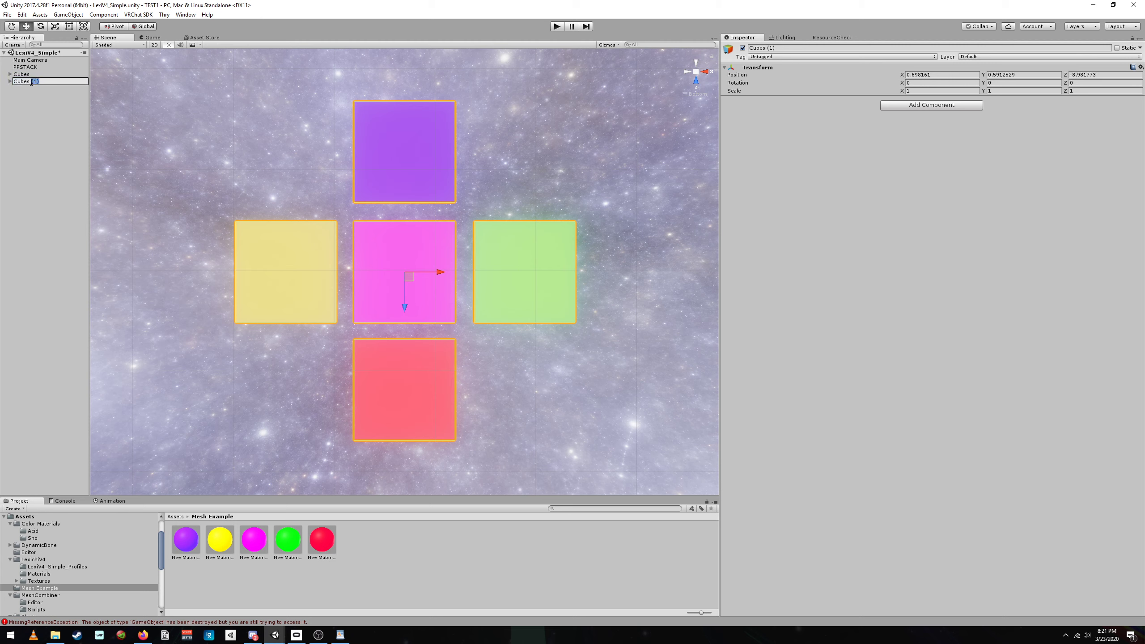
pyautogui.write('BU')
pyautogui.press('Return')
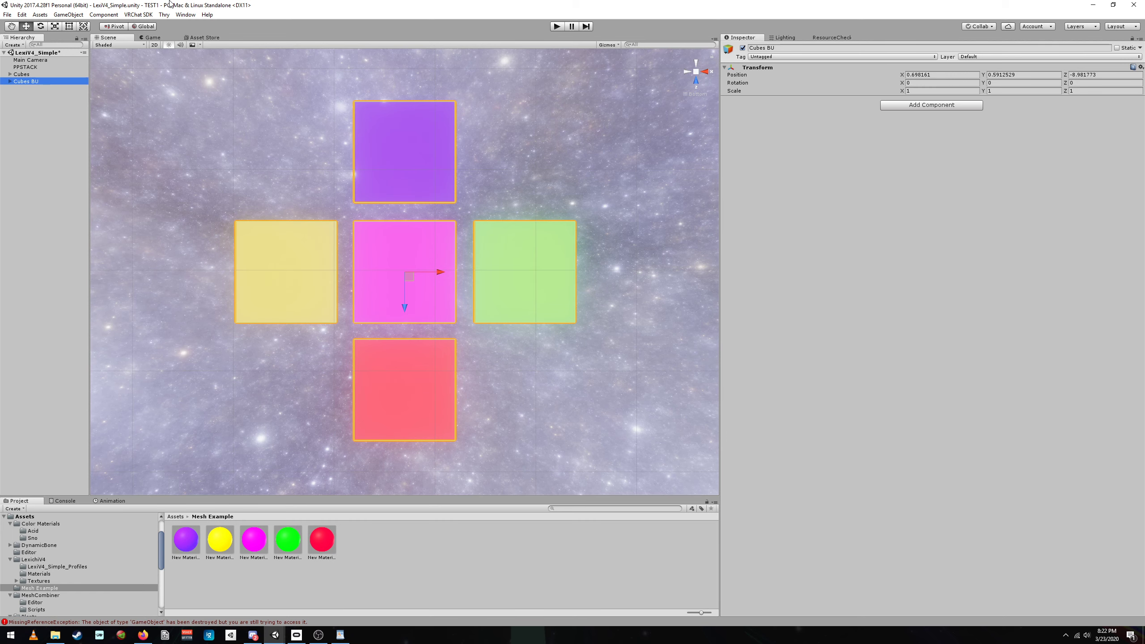
# Step: Deactivate the Cubes BU group and place it above Cubes in the hierarchy
pyautogui.click(742, 47)
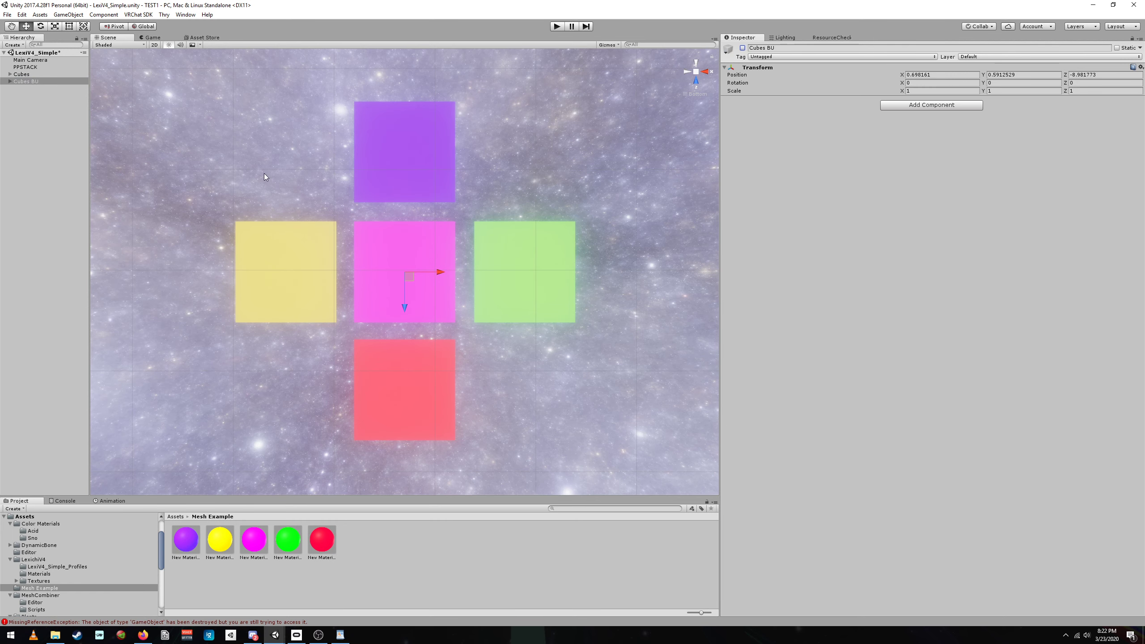
pyautogui.moveTo(30, 83); pyautogui.dragTo(28, 71)
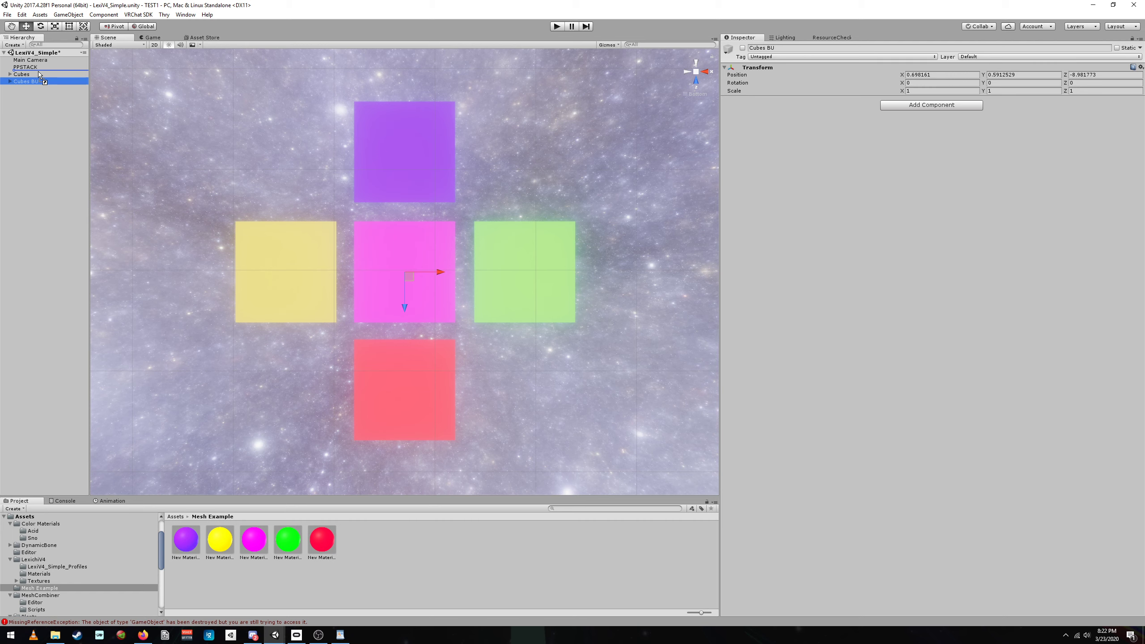
pyautogui.click(38, 111)
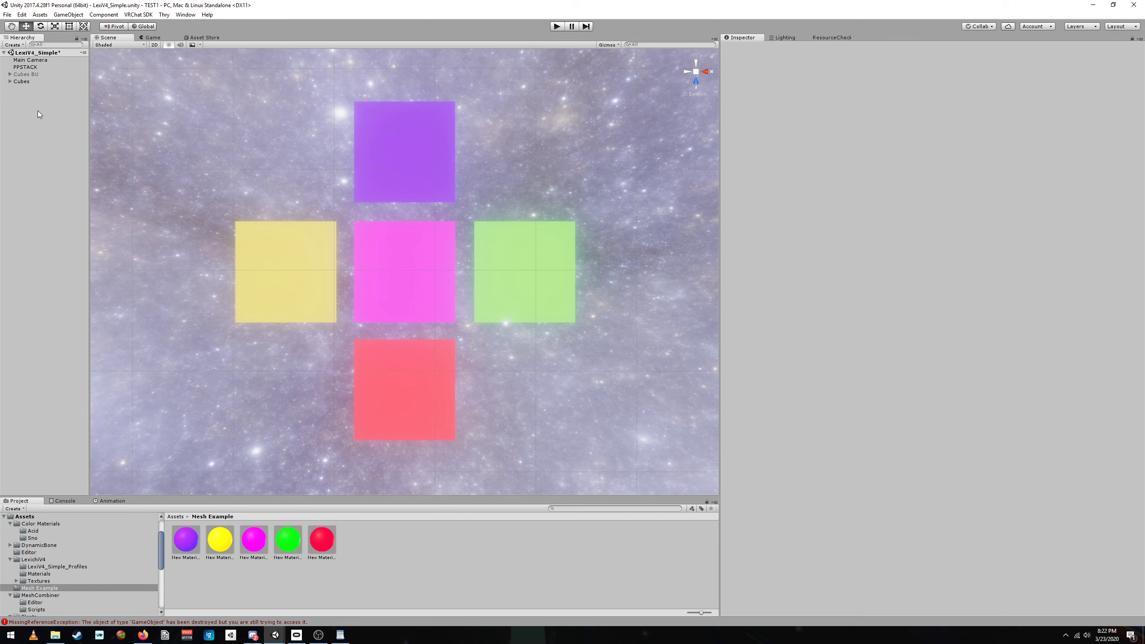
# Step: Examine the Cubes BU backup, the Cubes parent and the components of its child Cube
pyautogui.click(25, 74)
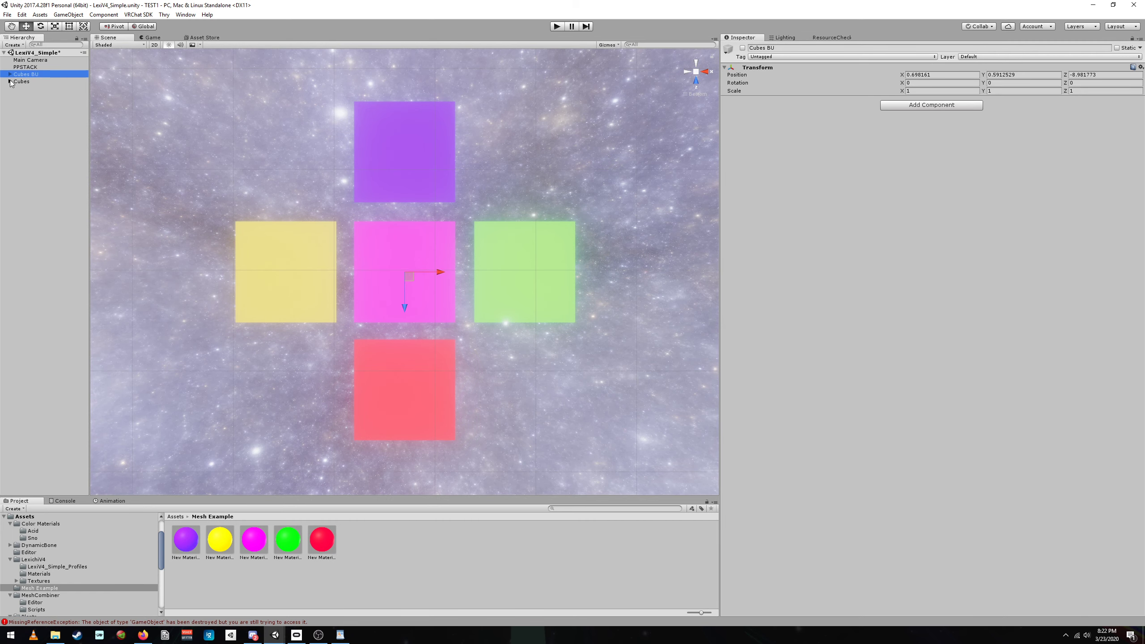
pyautogui.click(10, 82)
pyautogui.click(27, 82)
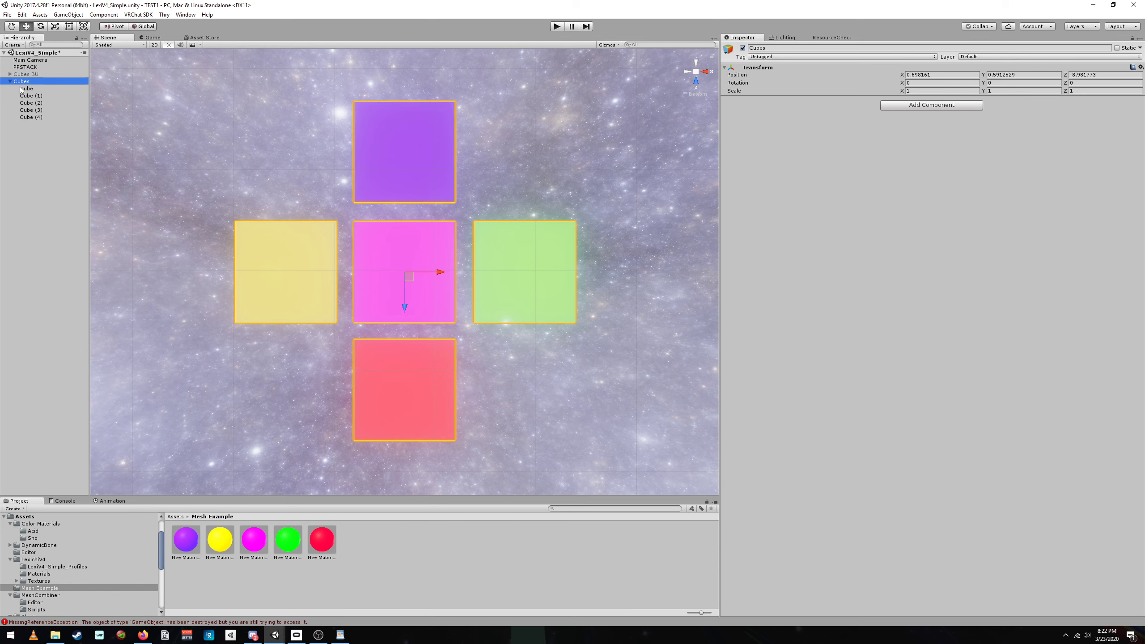
pyautogui.click(26, 89)
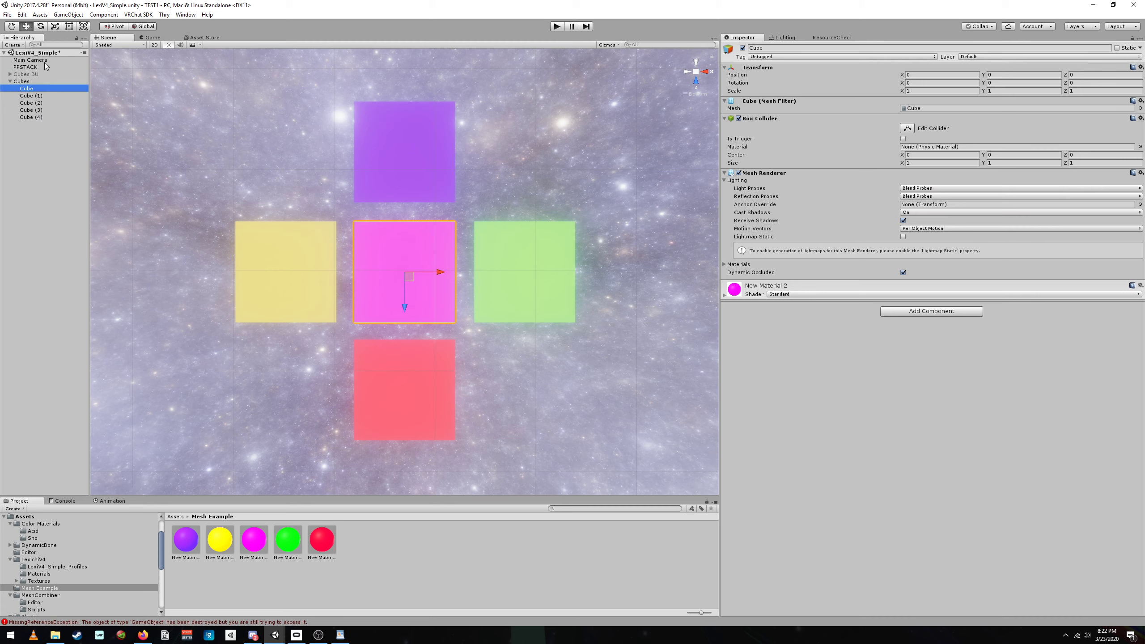
pyautogui.click(7, 82)
pyautogui.click(8, 82)
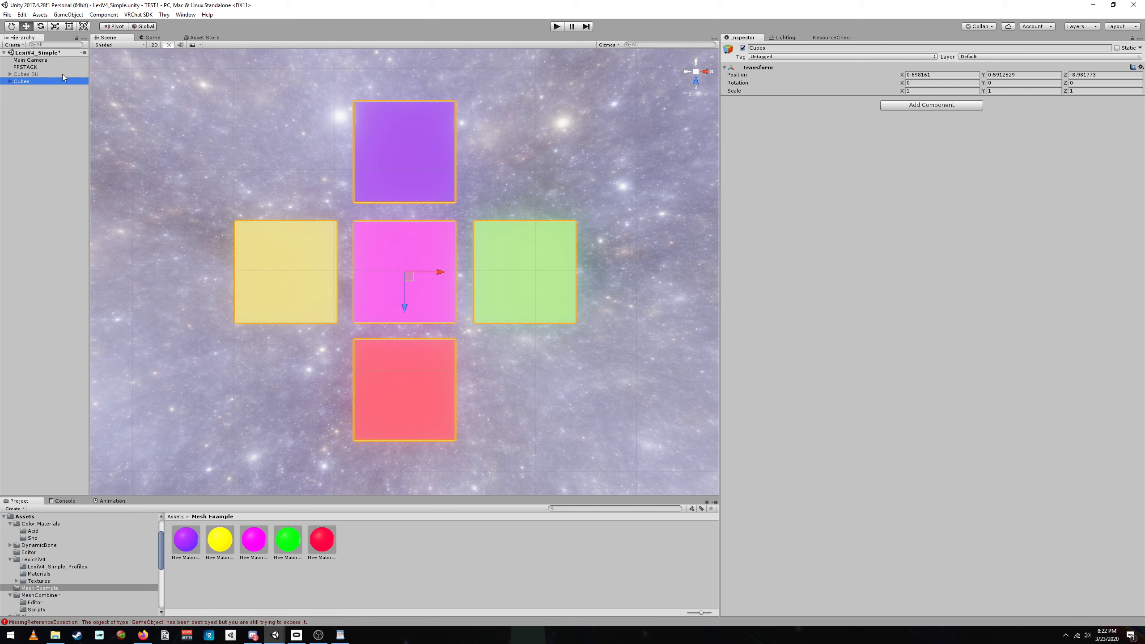
# Step: View the Mesh Combiner page in the Asset Store and return to the scene
pyautogui.click(205, 38)
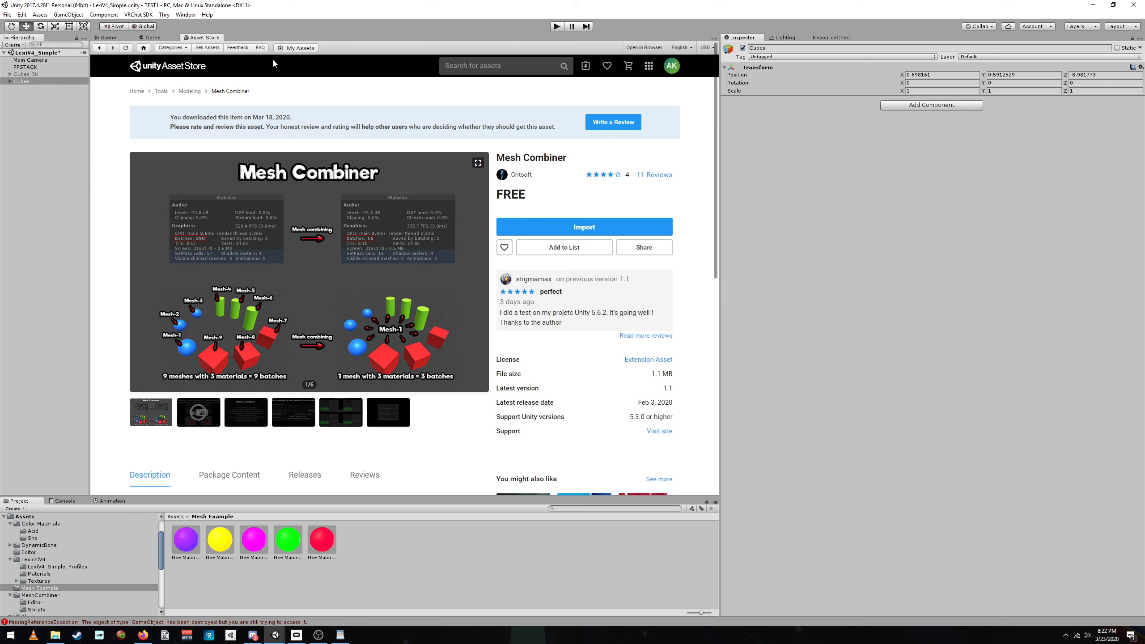
pyautogui.click(106, 37)
pyautogui.click(48, 163)
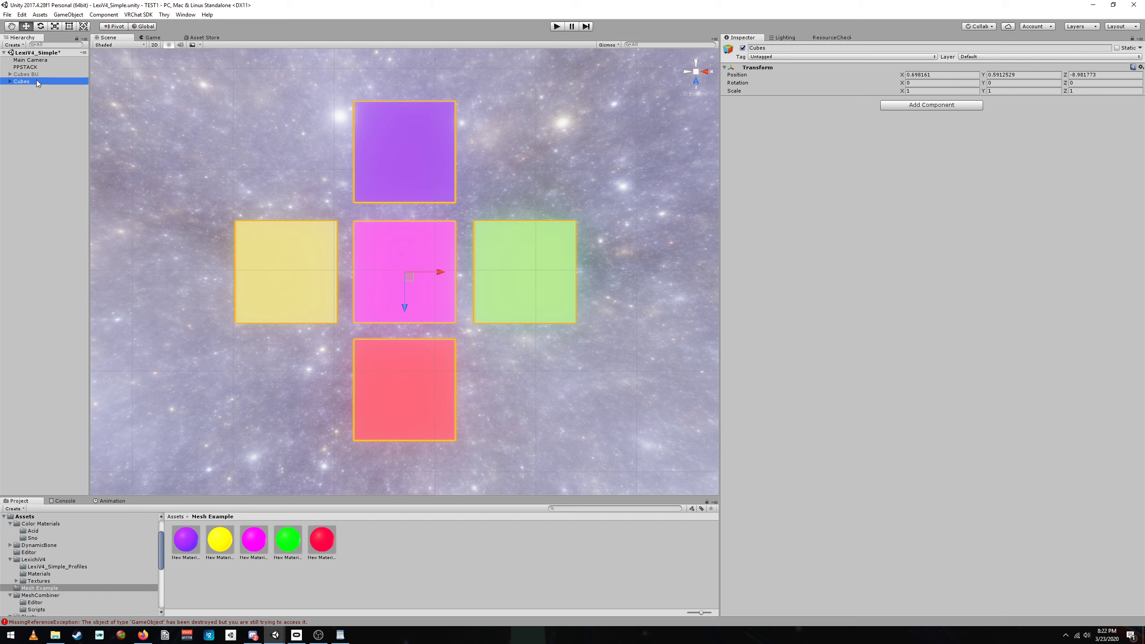
# Step: Add a Mesh Combiner component to the Cubes parent object
pyautogui.click(10, 82)
pyautogui.click(942, 106)
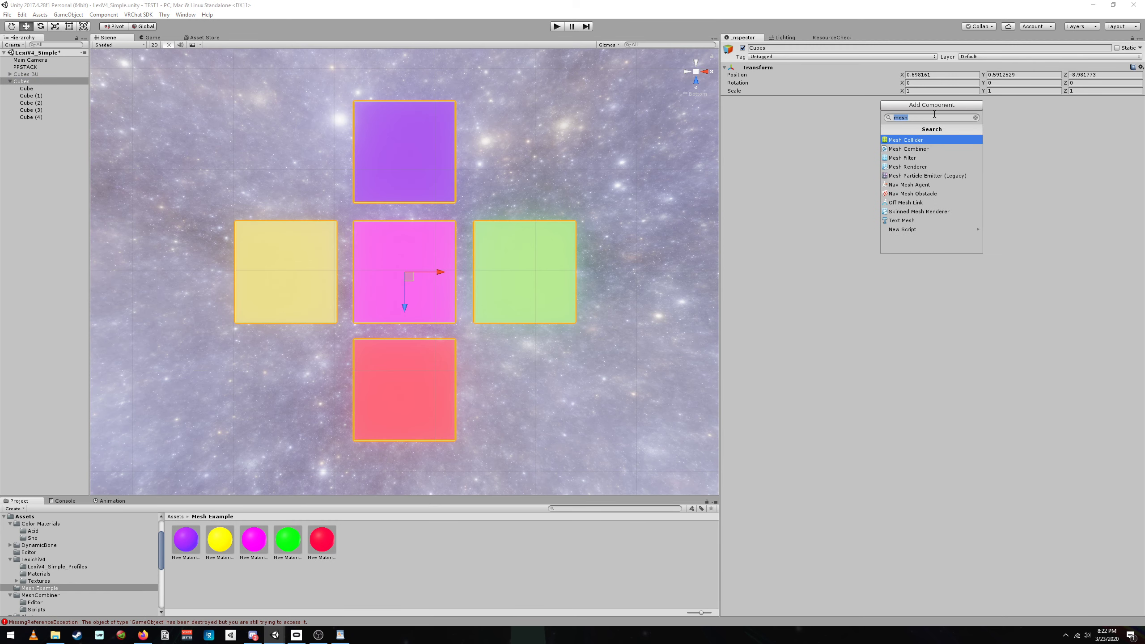
pyautogui.click(914, 151)
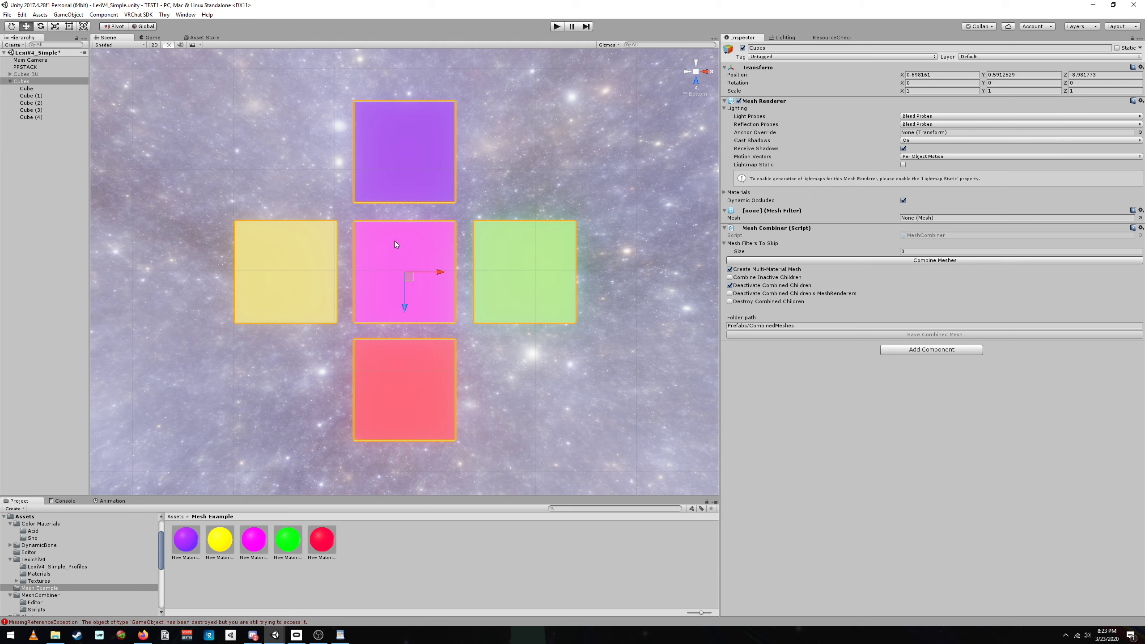
# Step: Enable Destroy Combined Children on the Cubes Mesh Combiner and combine the meshes
pyautogui.click(768, 271)
pyautogui.click(22, 74)
pyautogui.click(24, 82)
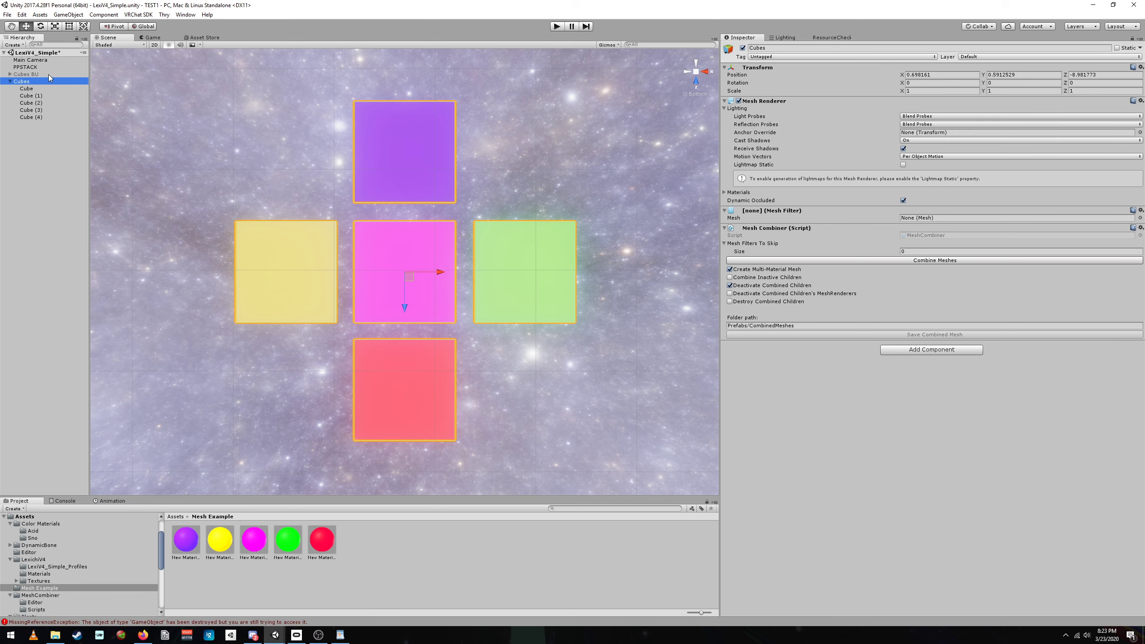
pyautogui.click(745, 303)
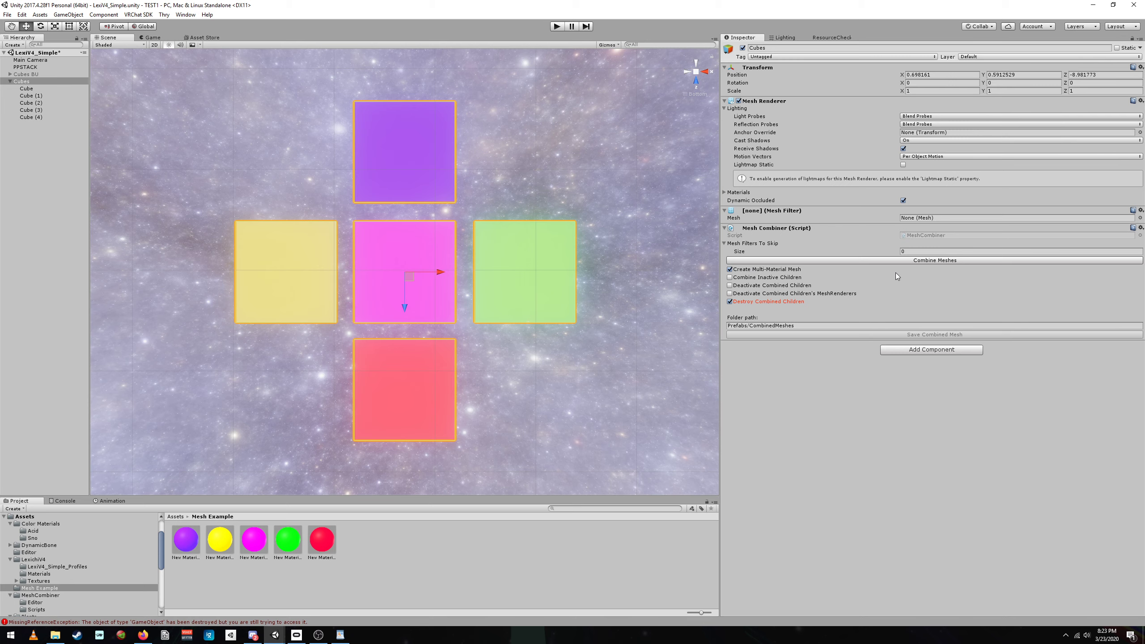
pyautogui.click(900, 261)
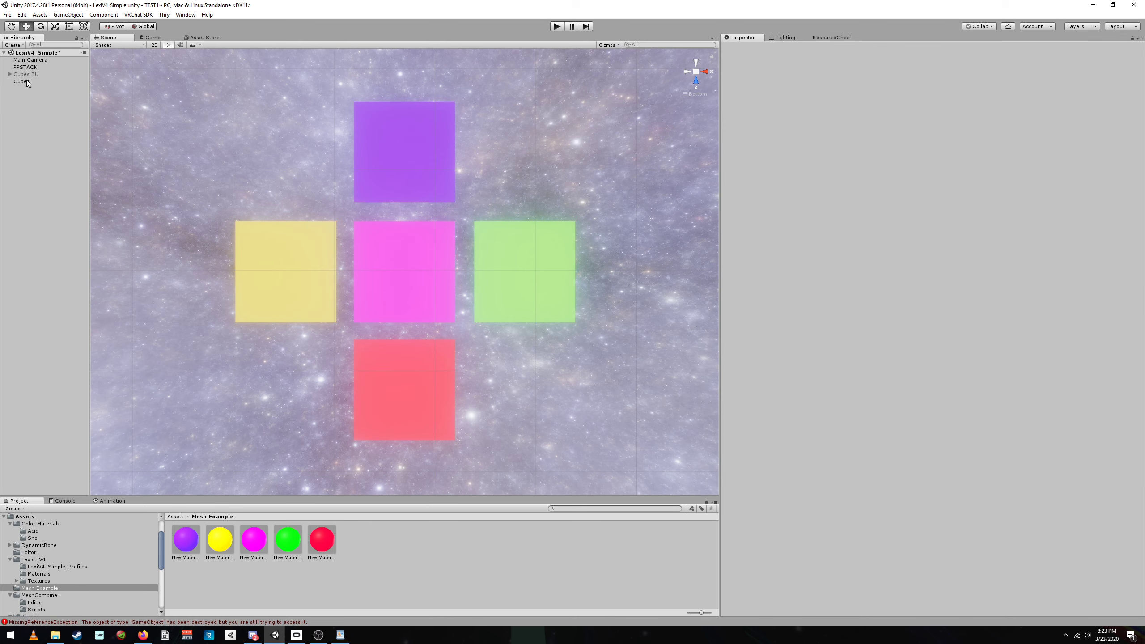
# Step: Shift the combined Cubes object slightly to X 0.76 and inspect the settings of New Material and New Material 1
pyautogui.click(27, 81)
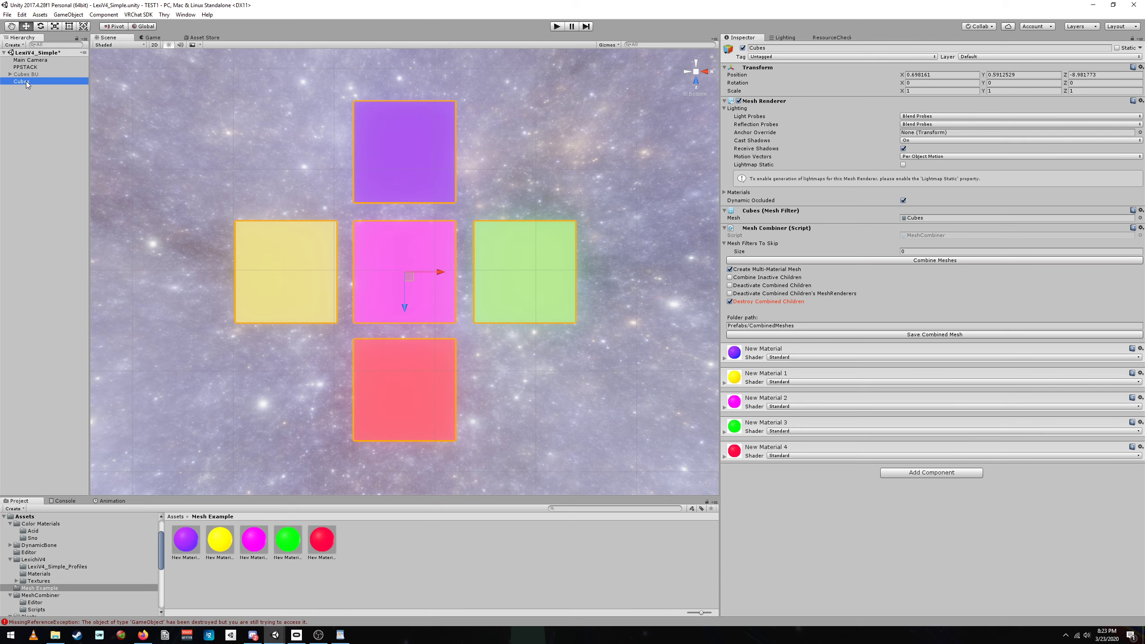
pyautogui.moveTo(428, 272)
pyautogui.mouseDown()
pyautogui.moveTo(448, 272)
pyautogui.moveTo(401, 273)
pyautogui.moveTo(417, 270)
pyautogui.moveTo(402, 251)
pyautogui.moveTo(482, 270)
pyautogui.moveTo(445, 277)
pyautogui.mouseUp()
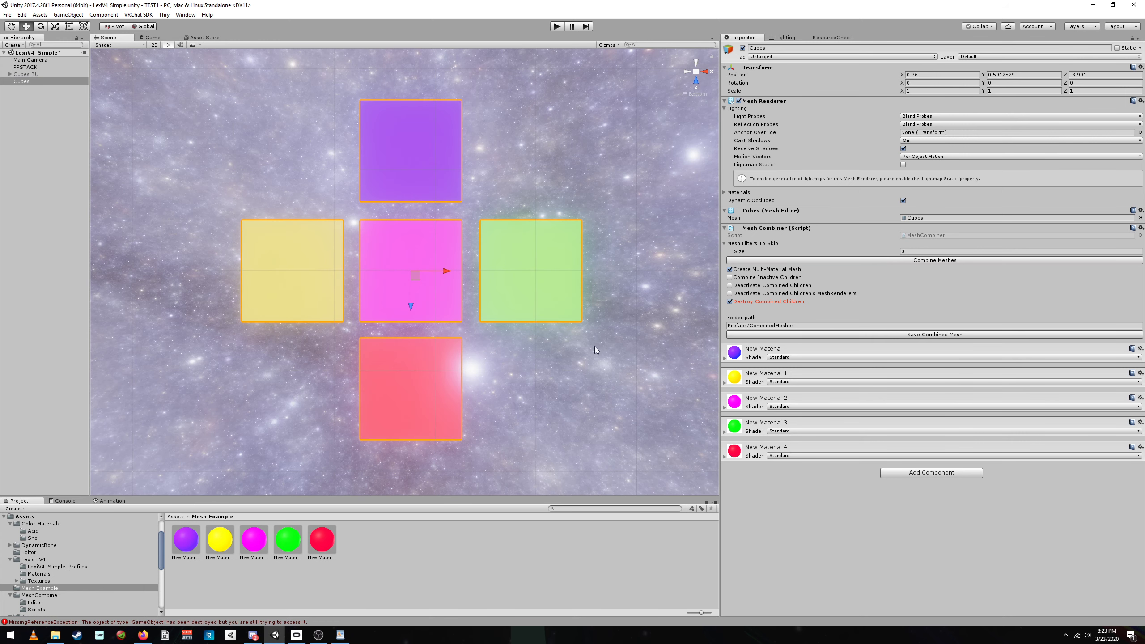
pyautogui.click(725, 358)
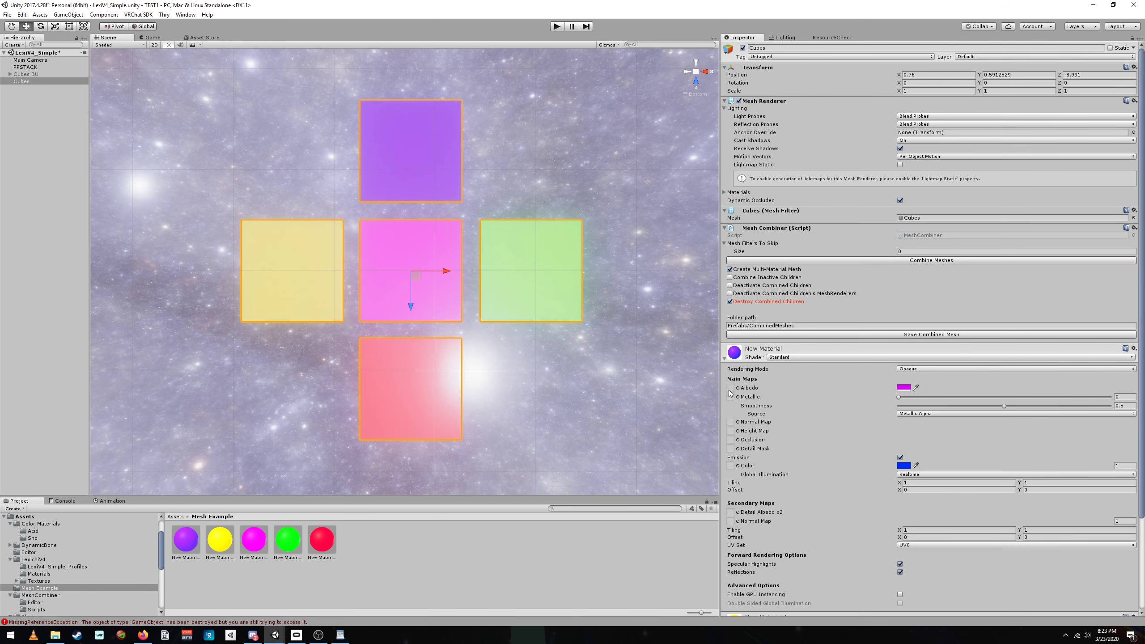
pyautogui.click(724, 358)
pyautogui.click(725, 382)
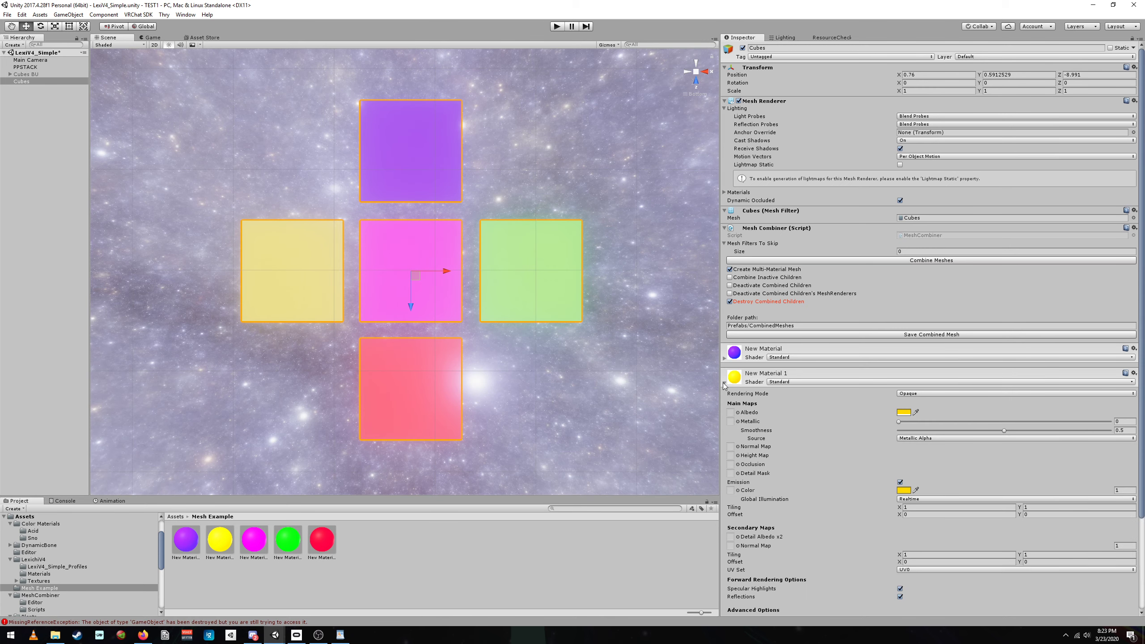
pyautogui.click(725, 383)
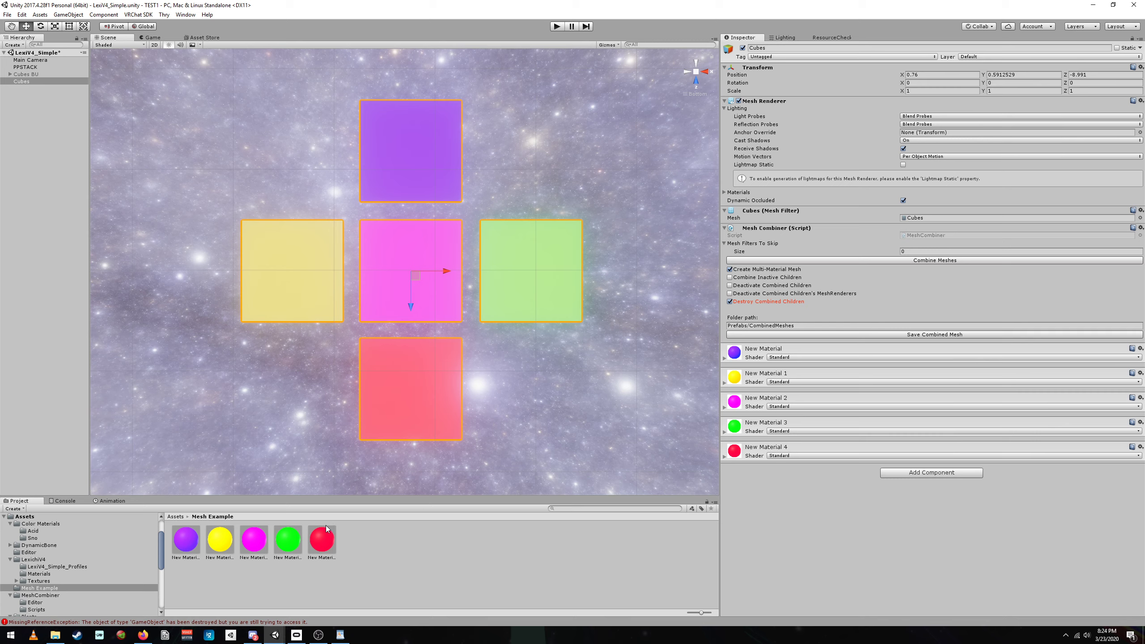
# Step: Save the combined Cubes mesh to Prefabs/CombinedMeshes and inspect the saved mesh asset in that folder
pyautogui.moveTo(287, 539); pyautogui.dragTo(464, 587)
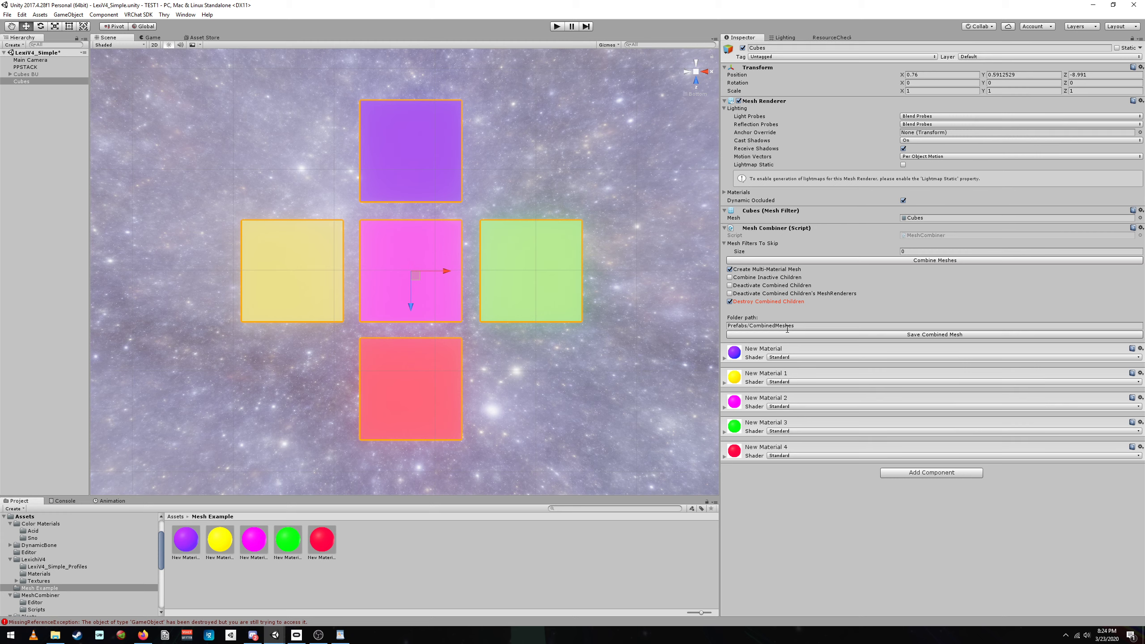
pyautogui.click(929, 337)
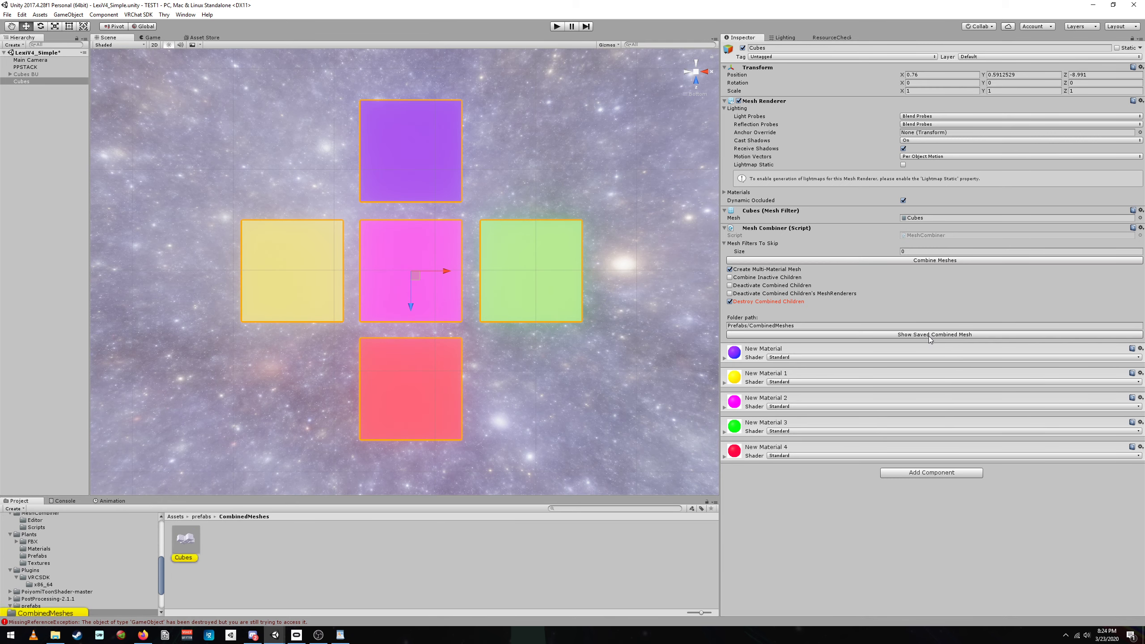
pyautogui.click(202, 516)
pyautogui.click(185, 547)
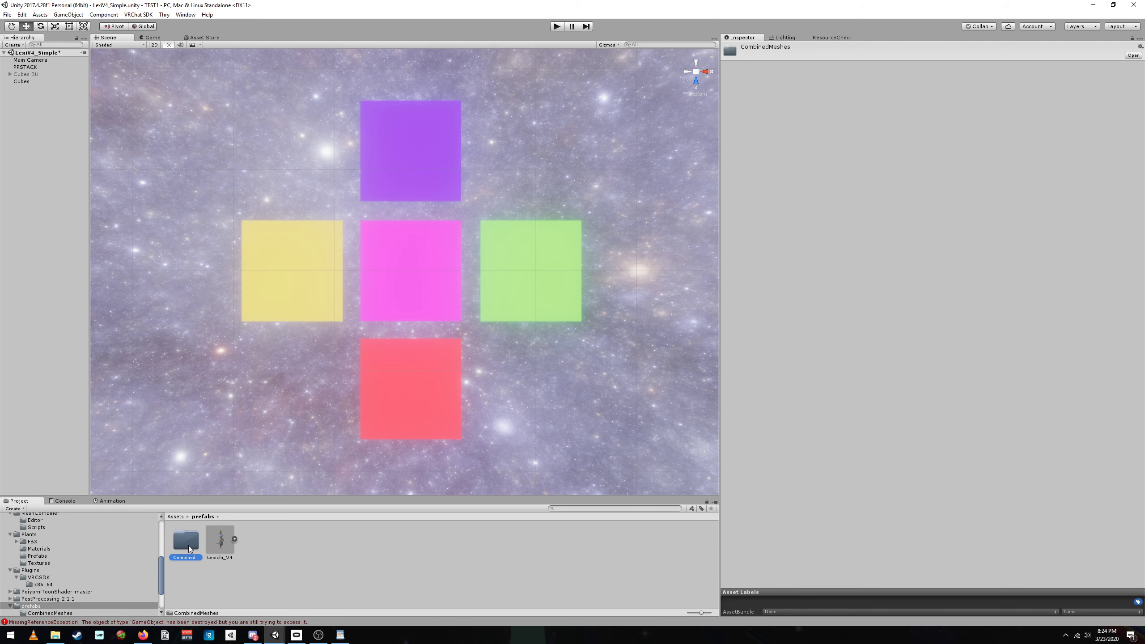
pyautogui.doubleClick(184, 544)
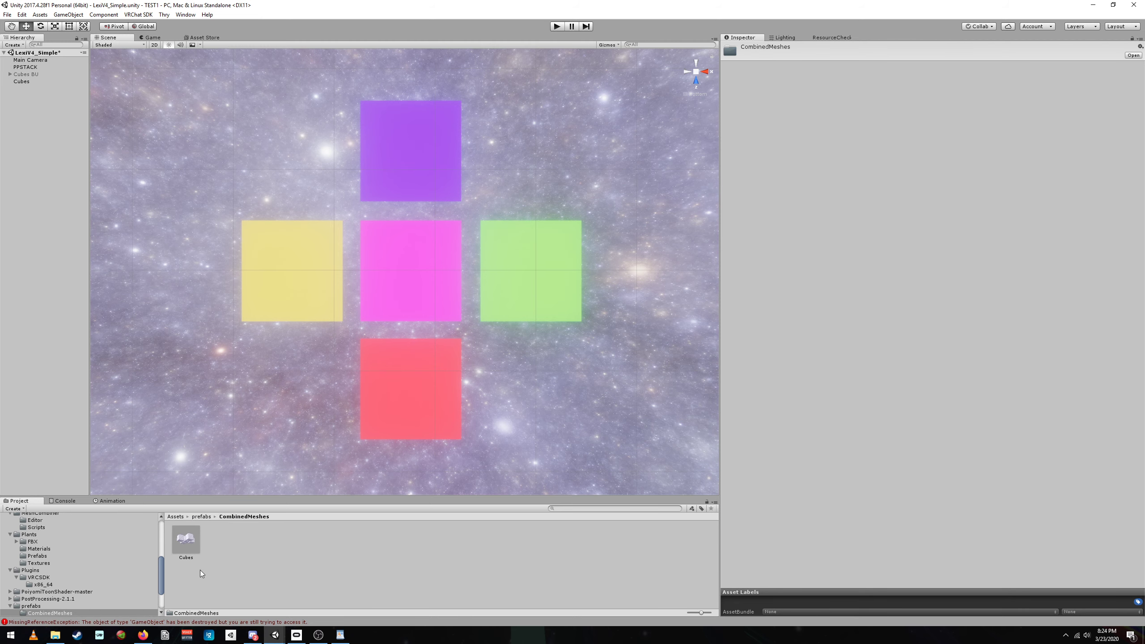
pyautogui.click(193, 540)
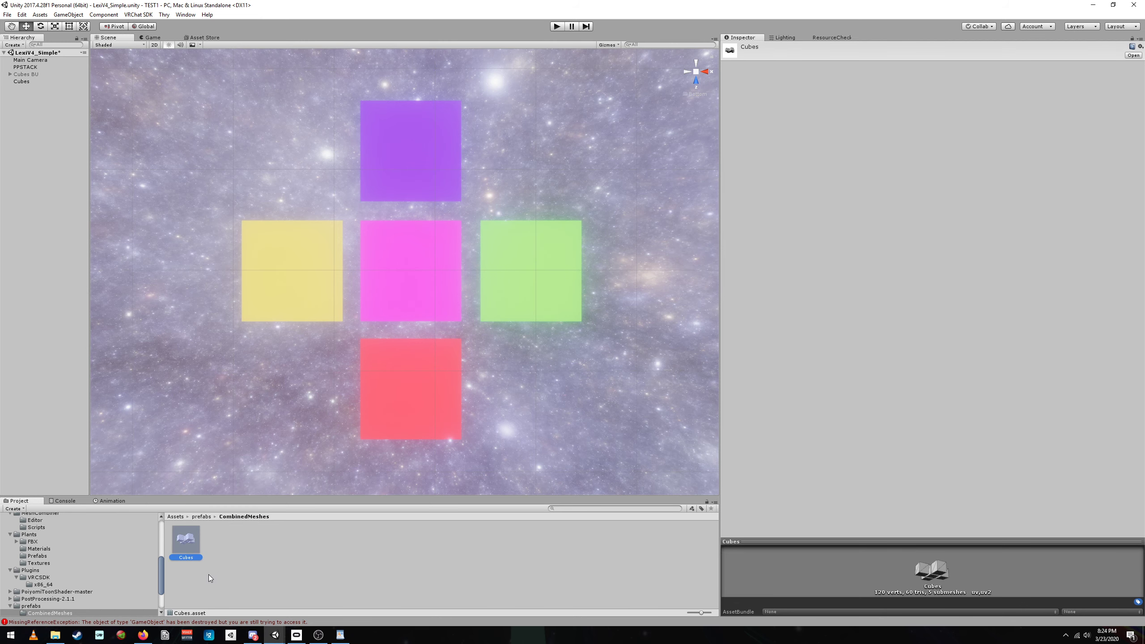
pyautogui.click(214, 544)
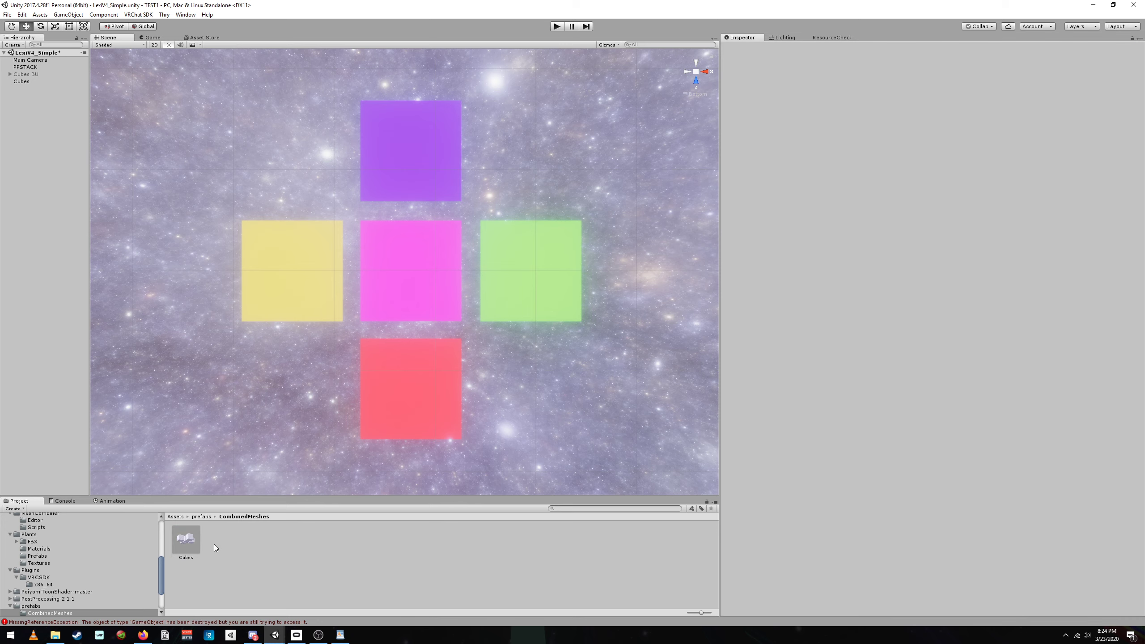
pyautogui.click(189, 543)
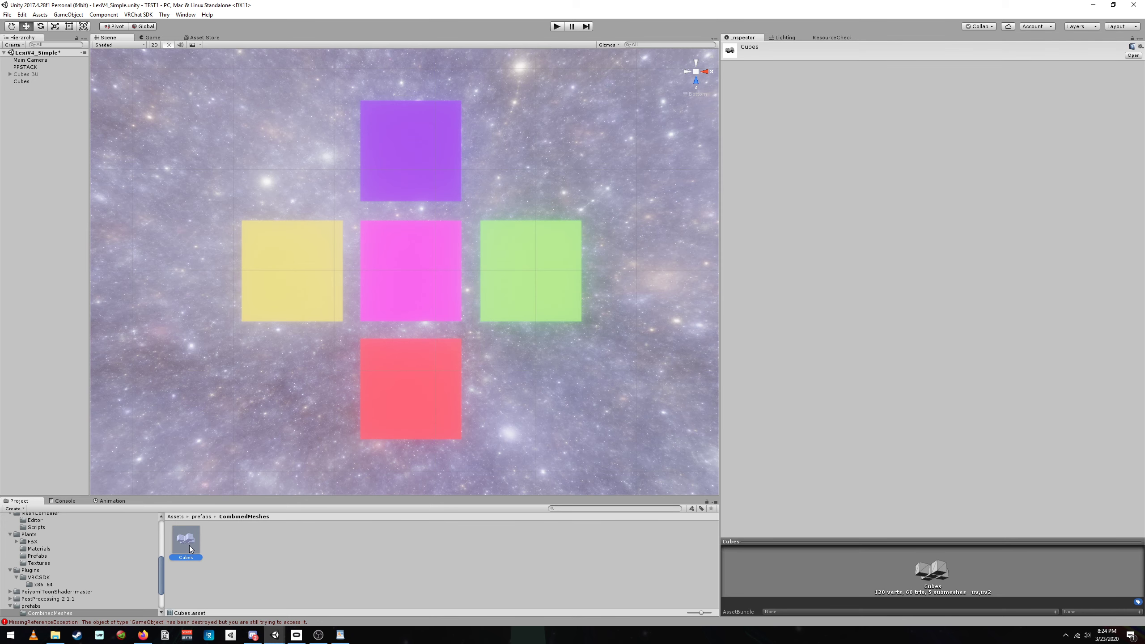
# Step: Enlarge the project browser area and increase its asset thumbnails to the maximum size
pyautogui.moveTo(206, 496); pyautogui.dragTo(205, 466)
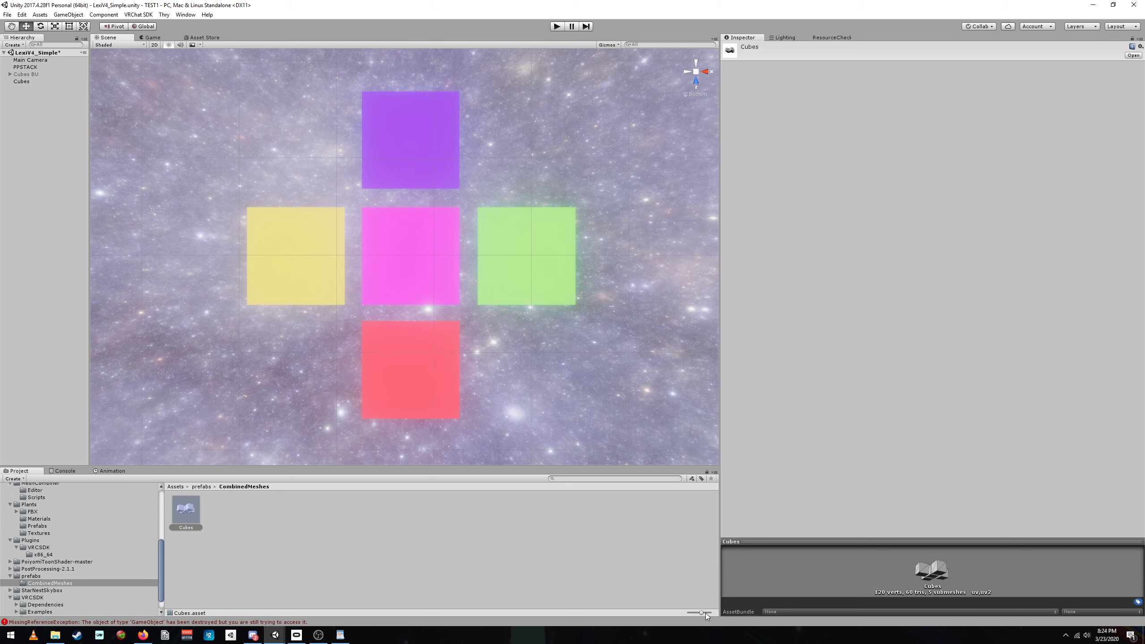
pyautogui.moveTo(705, 613); pyautogui.dragTo(726, 612)
pyautogui.click(242, 521)
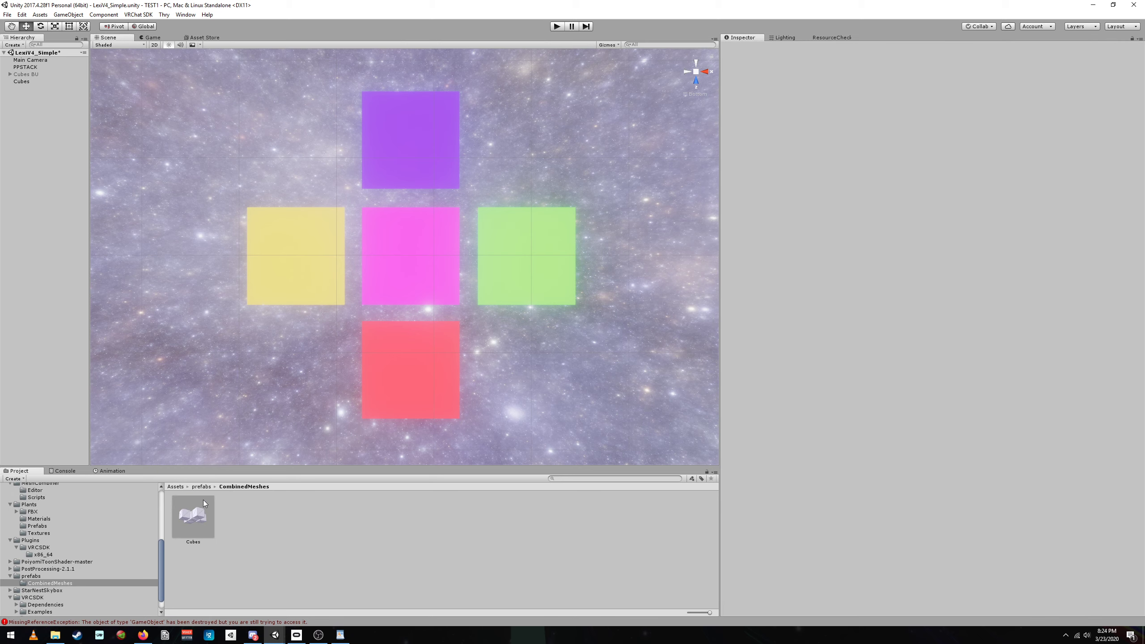
# Step: Create a prefab of the combined Cubes object in the prefabs folder
pyautogui.click(202, 487)
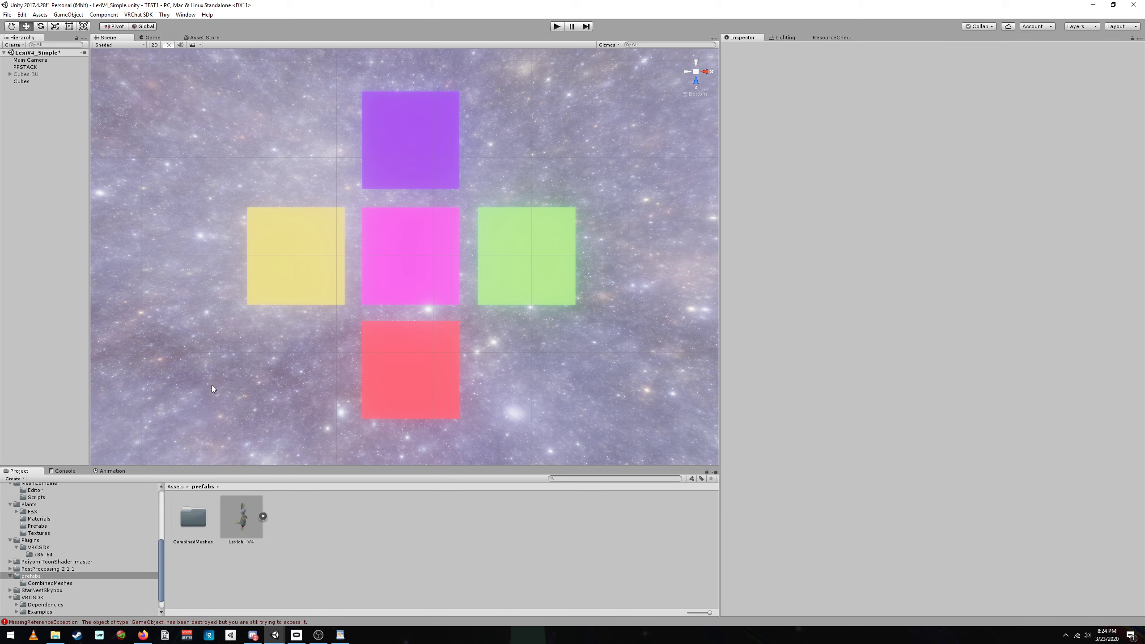
pyautogui.doubleClick(195, 518)
pyautogui.click(201, 487)
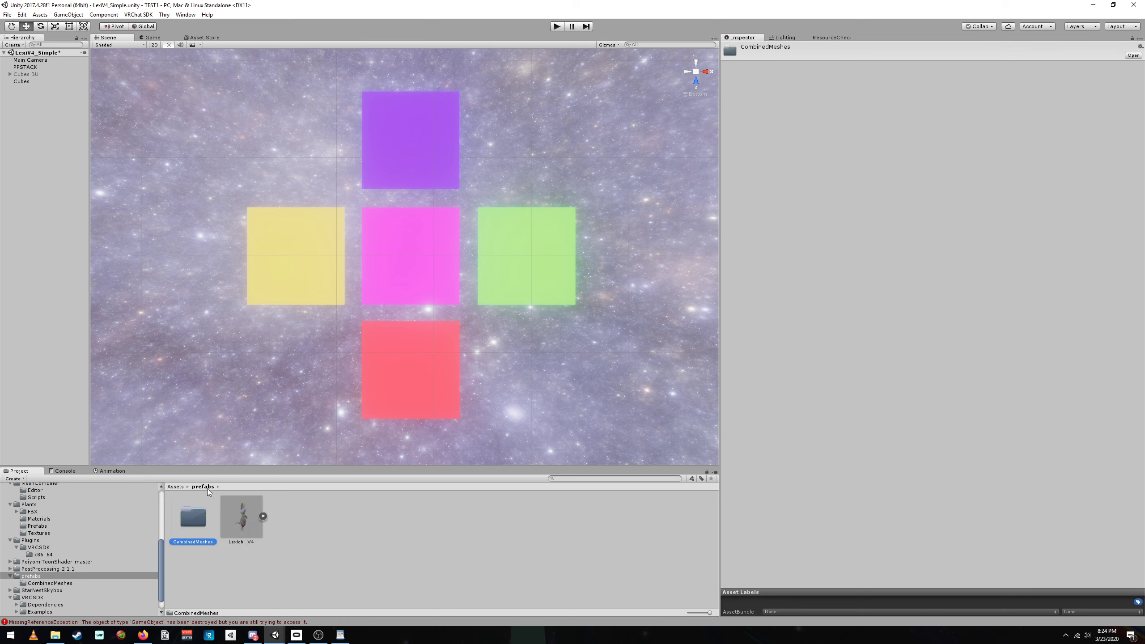
pyautogui.click(310, 542)
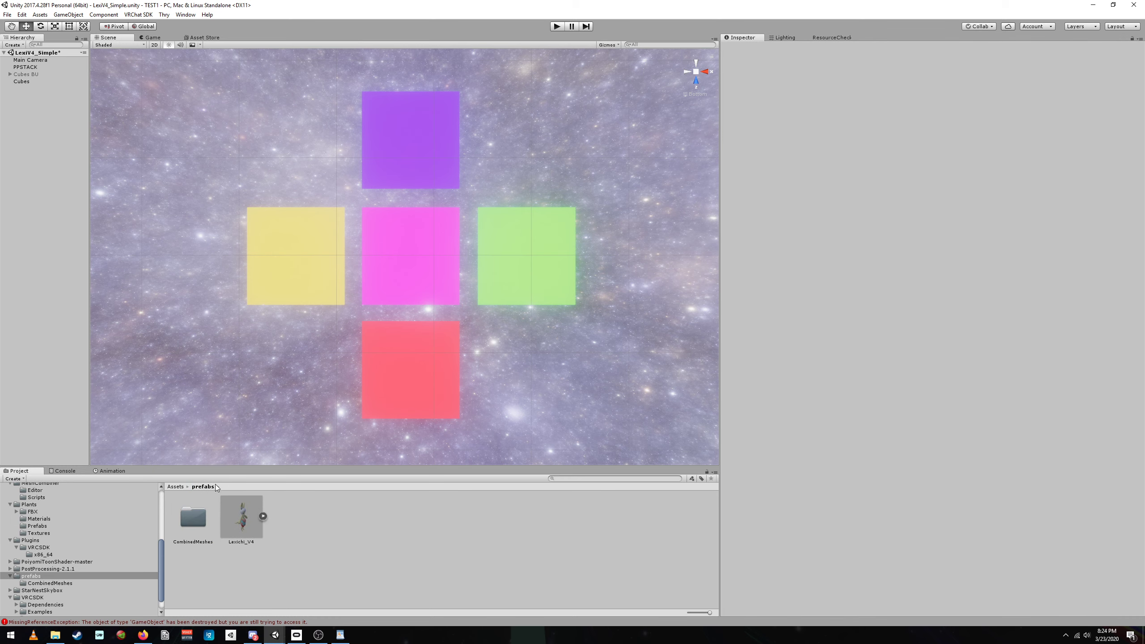
pyautogui.moveTo(20, 82); pyautogui.dragTo(302, 512)
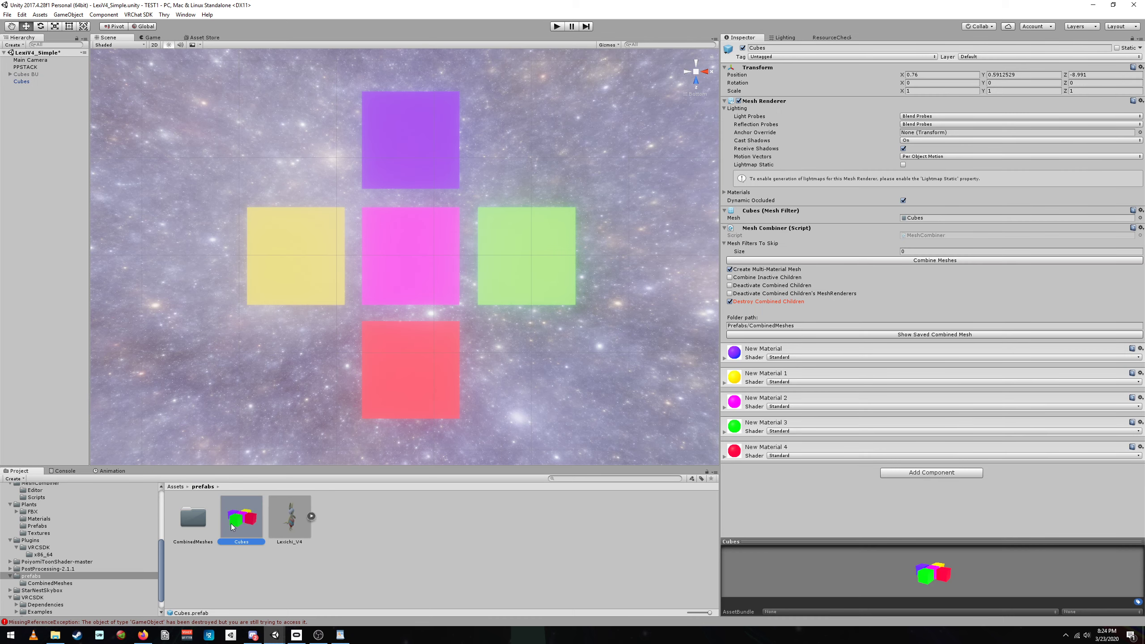
# Step: Place three more instances of the Cubes prefab in the scene, moving the first to X 2.288 and Z -10.613
pyautogui.moveTo(238, 529); pyautogui.dragTo(50, 235)
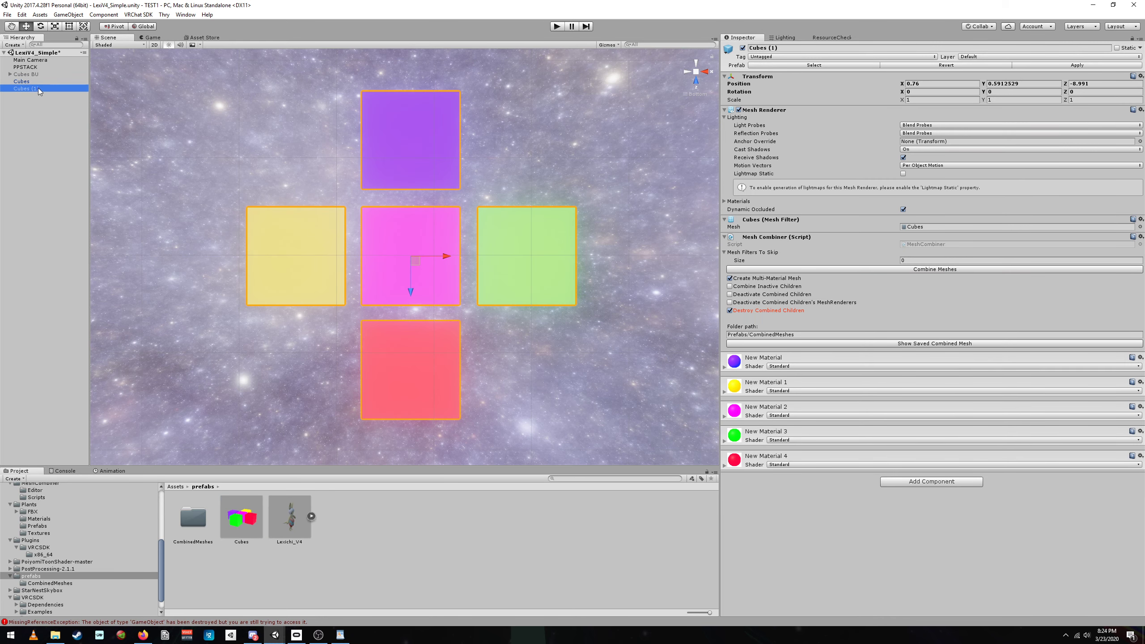
pyautogui.scroll(-2, 273, 267)
pyautogui.moveTo(446, 256); pyautogui.dragTo(577, 258)
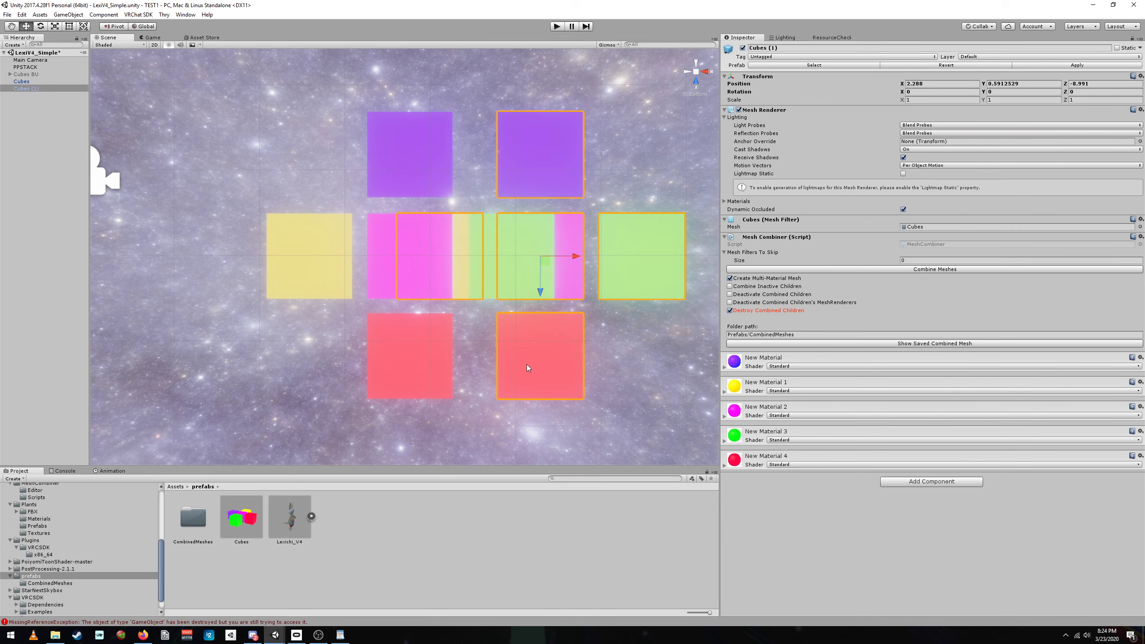
pyautogui.moveTo(539, 292); pyautogui.dragTo(534, 156)
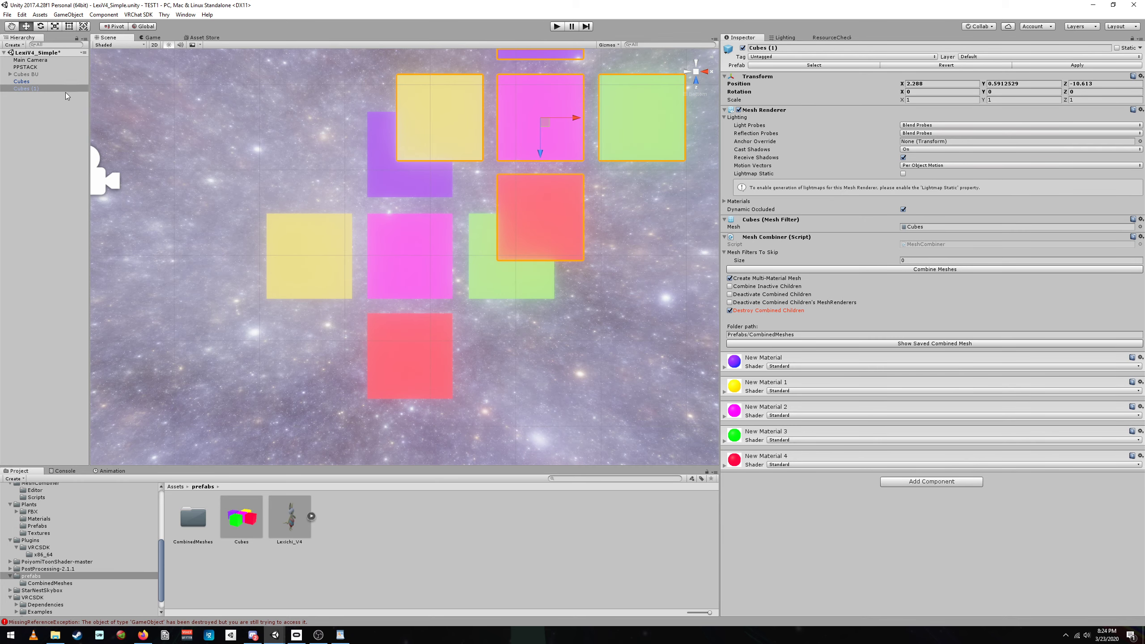
pyautogui.moveTo(242, 517); pyautogui.dragTo(254, 366)
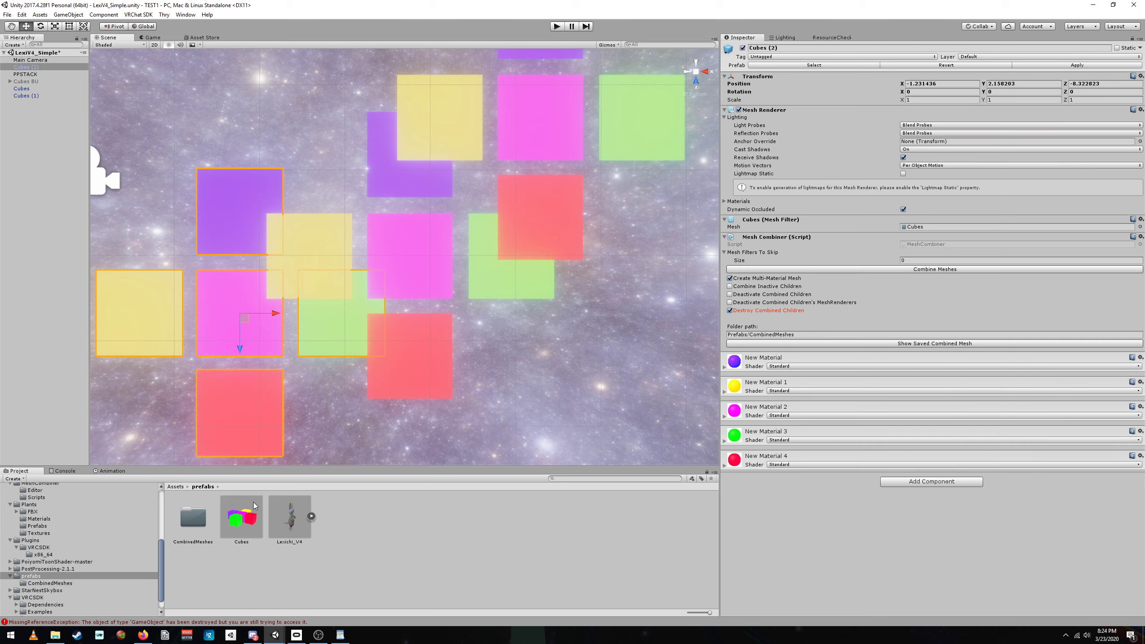
pyautogui.moveTo(253, 502); pyautogui.dragTo(643, 356)
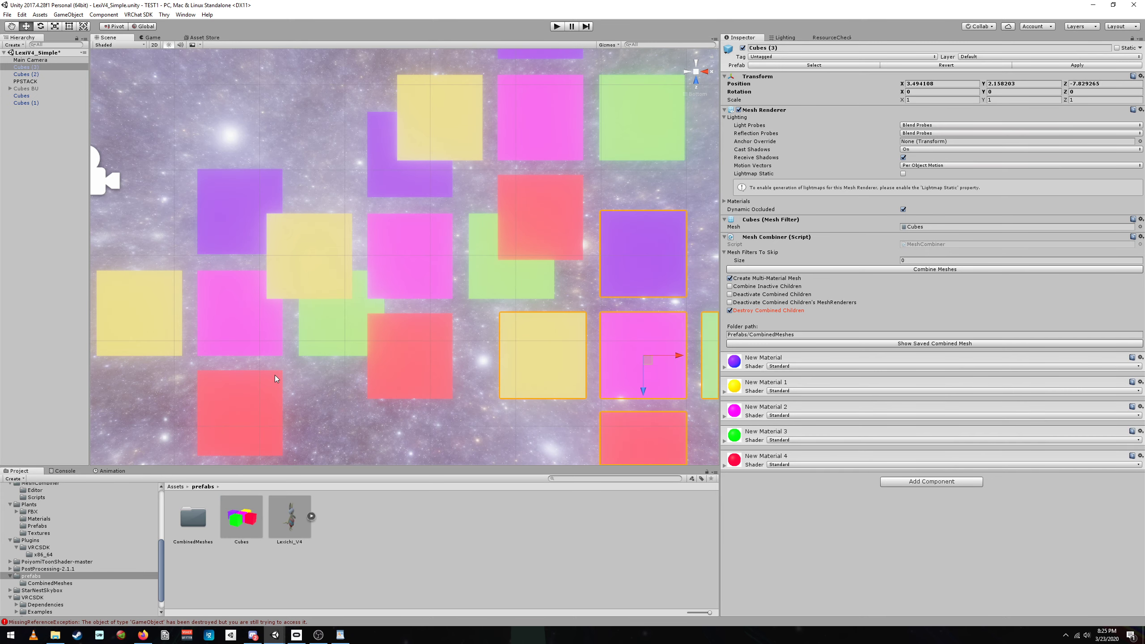
# Step: Undo the placement of the three extra Cubes prefab instances
pyautogui.hotkey('ctrl', 'z')
pyautogui.hotkey('ctrl', 'z')
pyautogui.hotkey('ctrl', 'z')
pyautogui.hotkey('ctrl', 'z')
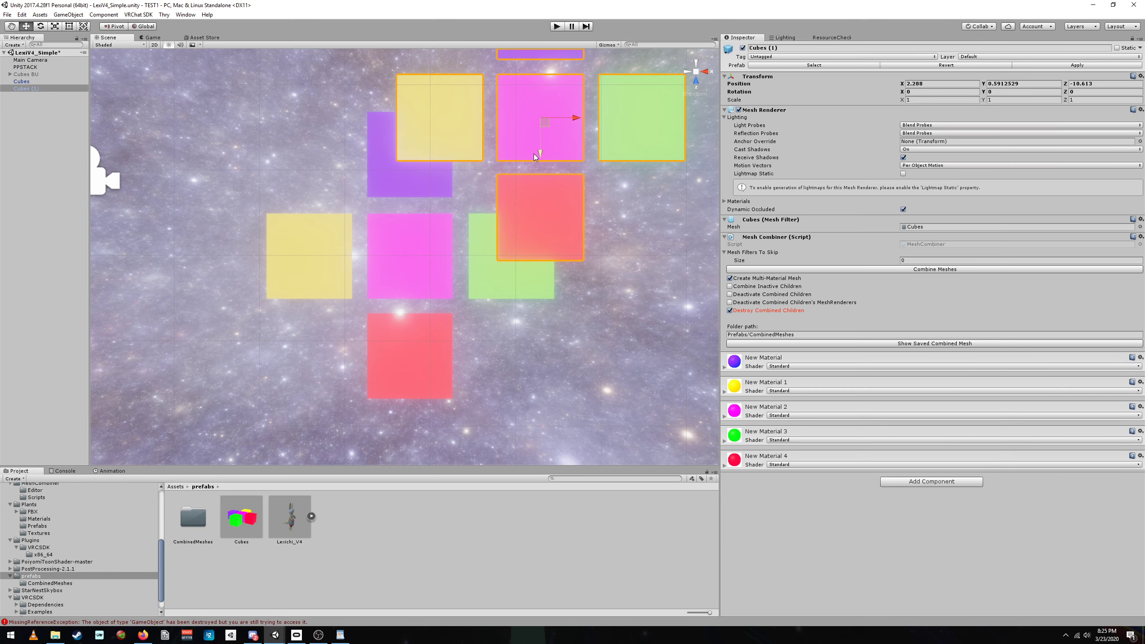
pyautogui.hotkey('ctrl', 'z')
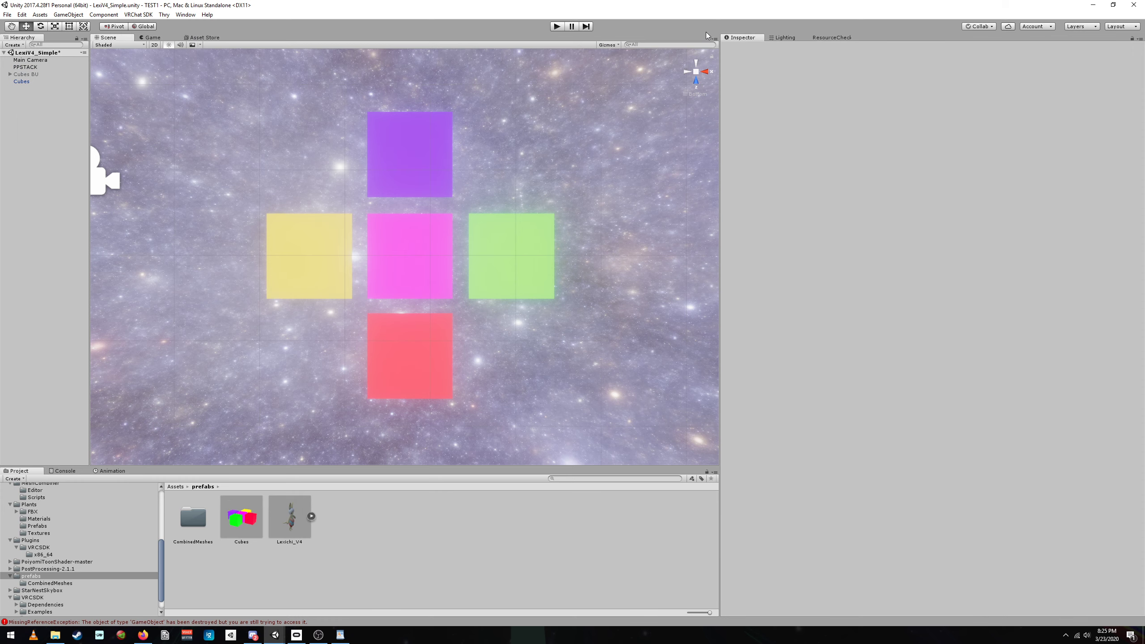
# Step: Check the rendering statistics in the Game view and return to the scene
pyautogui.click(171, 38)
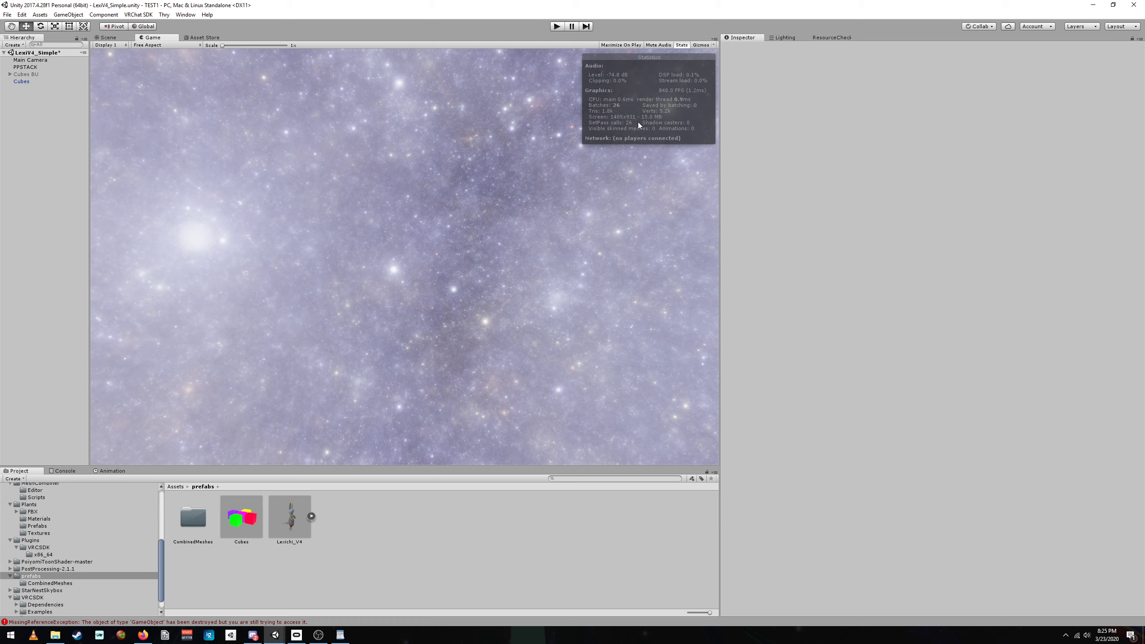
pyautogui.click(116, 38)
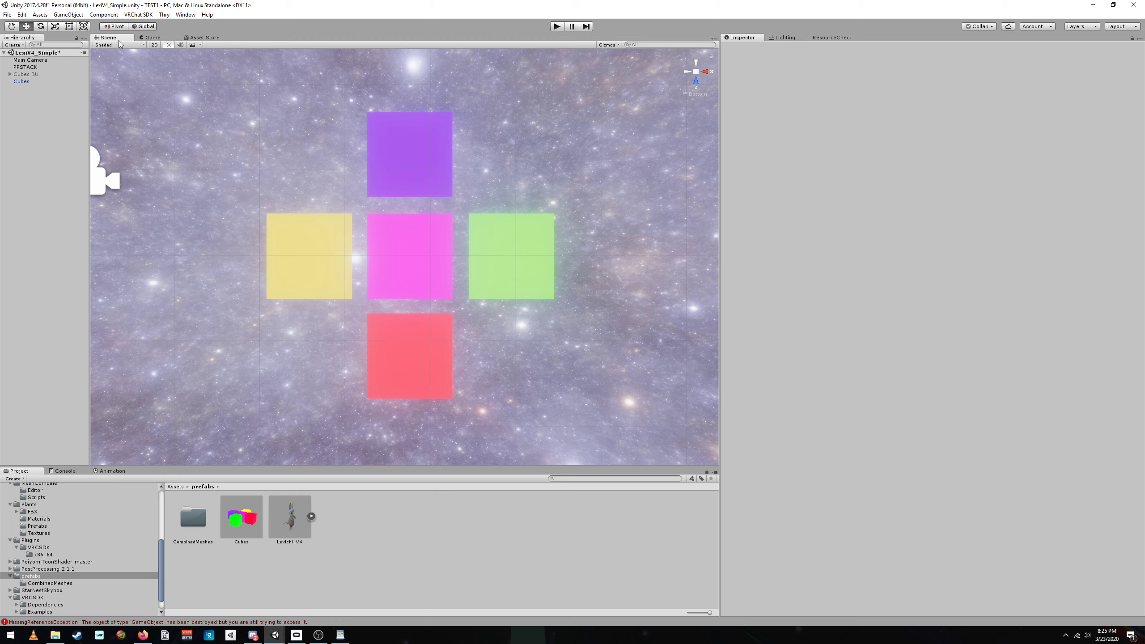
# Step: Turn off Receive Shadows in the Mesh Renderer of the combined Cubes object
pyautogui.click(16, 74)
pyautogui.click(21, 82)
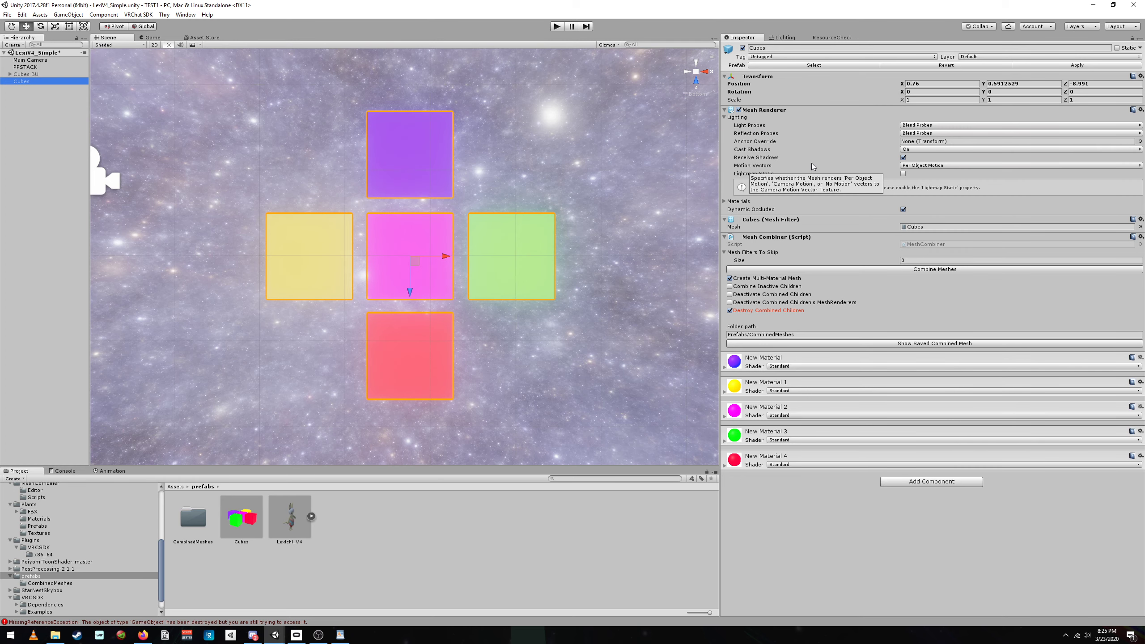
pyautogui.click(903, 158)
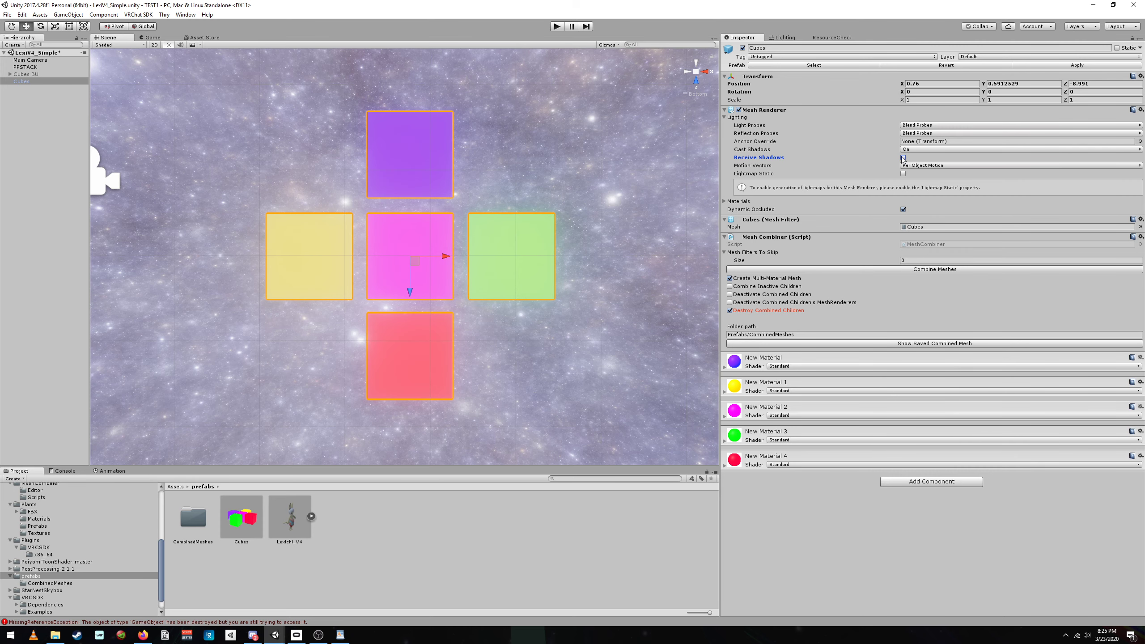
pyautogui.click(903, 157)
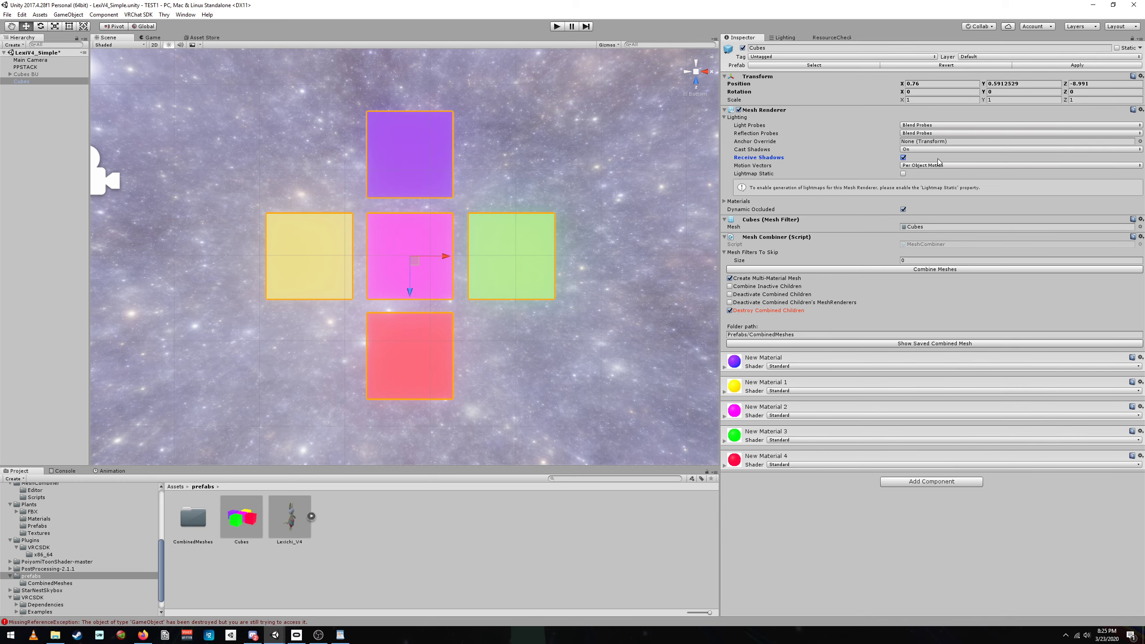
pyautogui.click(903, 158)
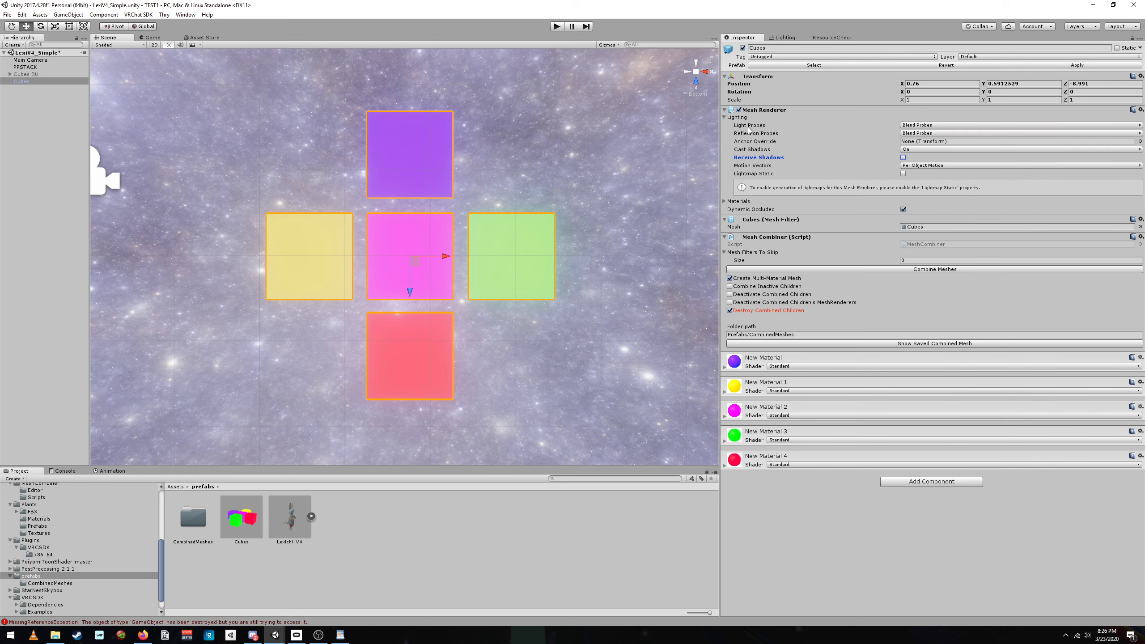
# Step: Set Light Probes and Reflection Probes to Off in the Mesh Renderer of Cubes
pyautogui.click(947, 124)
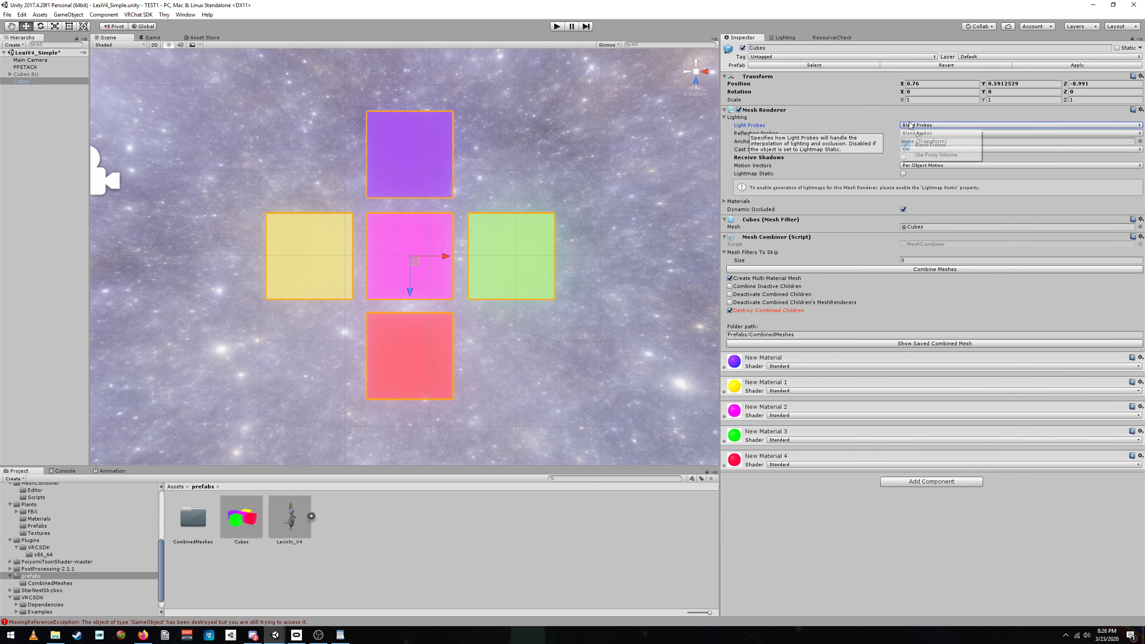
pyautogui.click(915, 130)
pyautogui.click(947, 133)
pyautogui.click(915, 139)
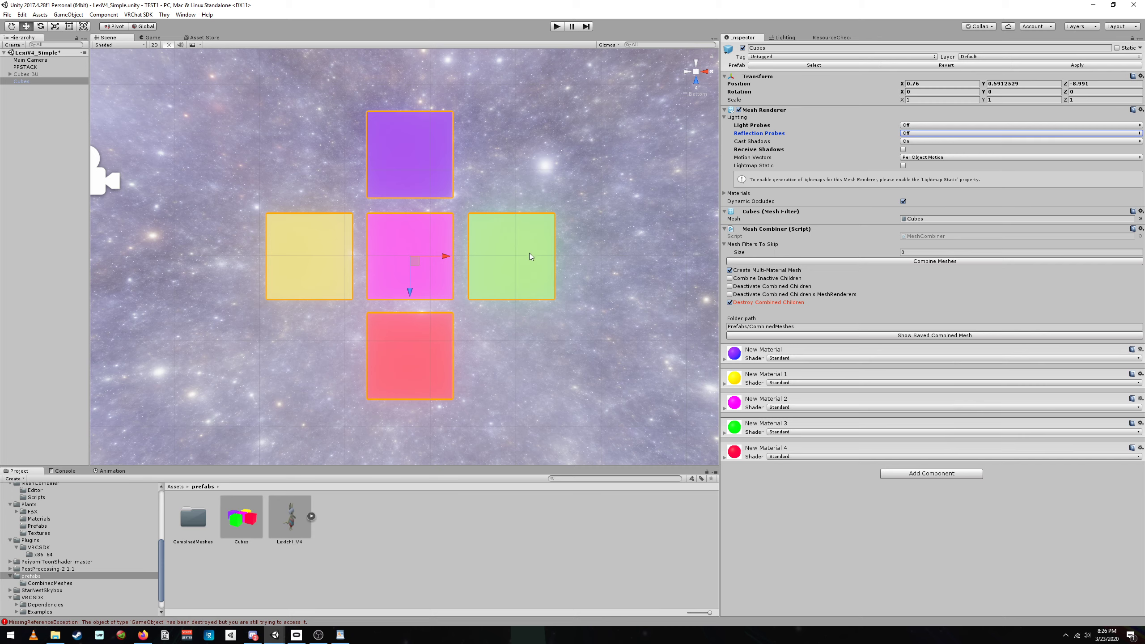
# Step: Examine the combined cubes from several angles and review the Light Probes and Reflection Probes options, then deselect the object
pyautogui.moveTo(529, 253); pyautogui.dragTo(550, 112, button='right')
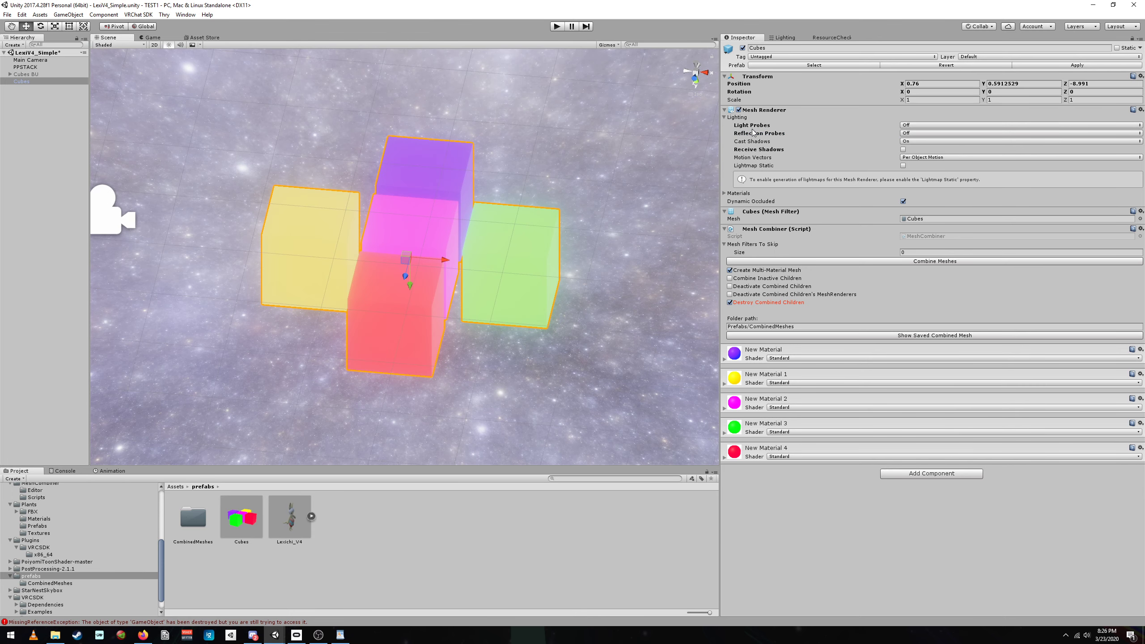
pyautogui.click(920, 125)
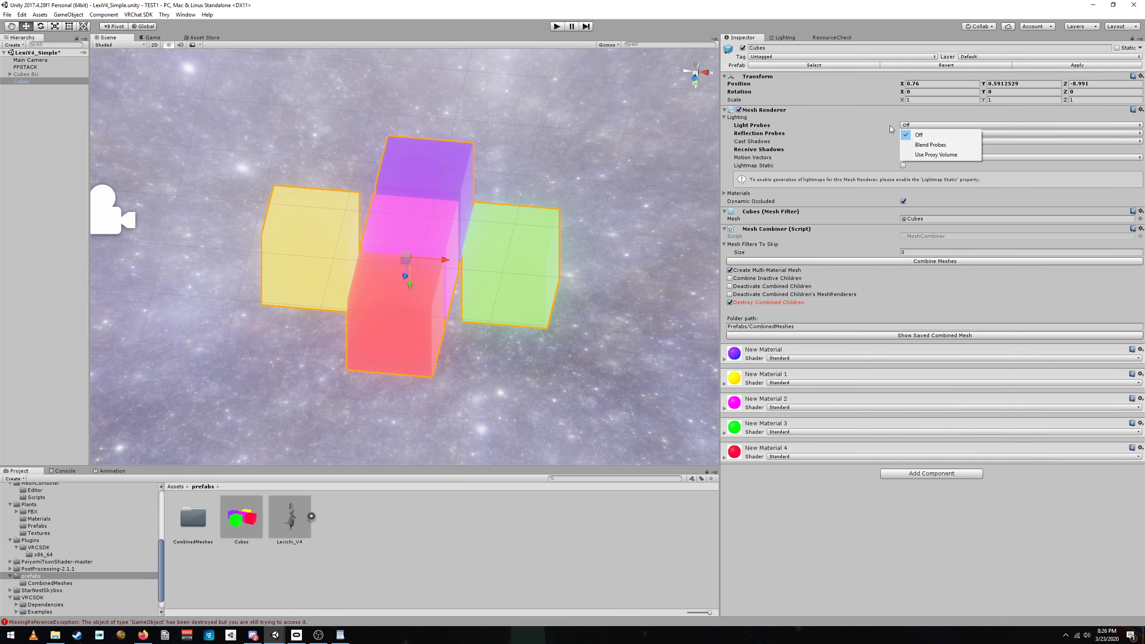
pyautogui.click(891, 129)
pyautogui.click(917, 133)
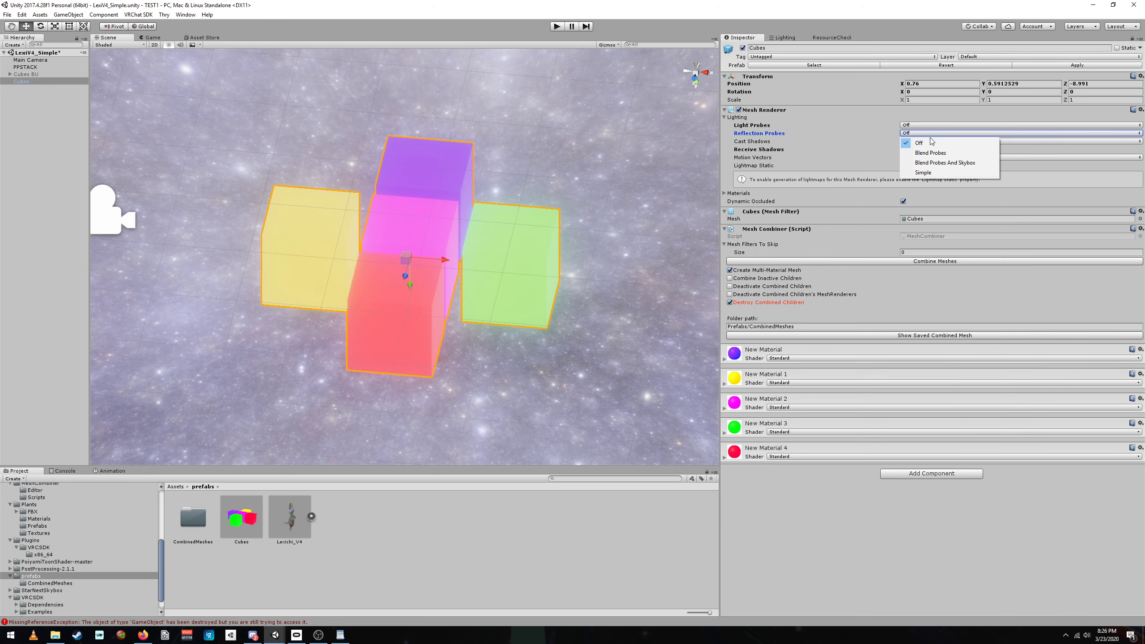
pyautogui.click(927, 142)
pyautogui.click(787, 148)
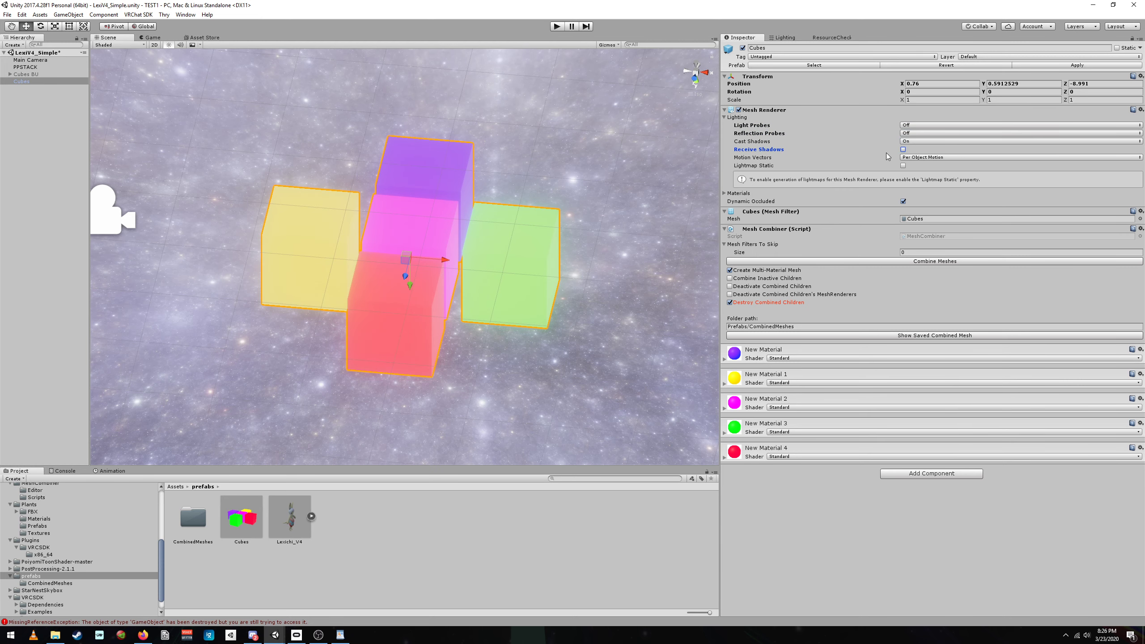
pyautogui.keyDown('alt'); pyautogui.moveTo(545, 189); pyautogui.dragTo(517, 321); pyautogui.keyUp('alt')
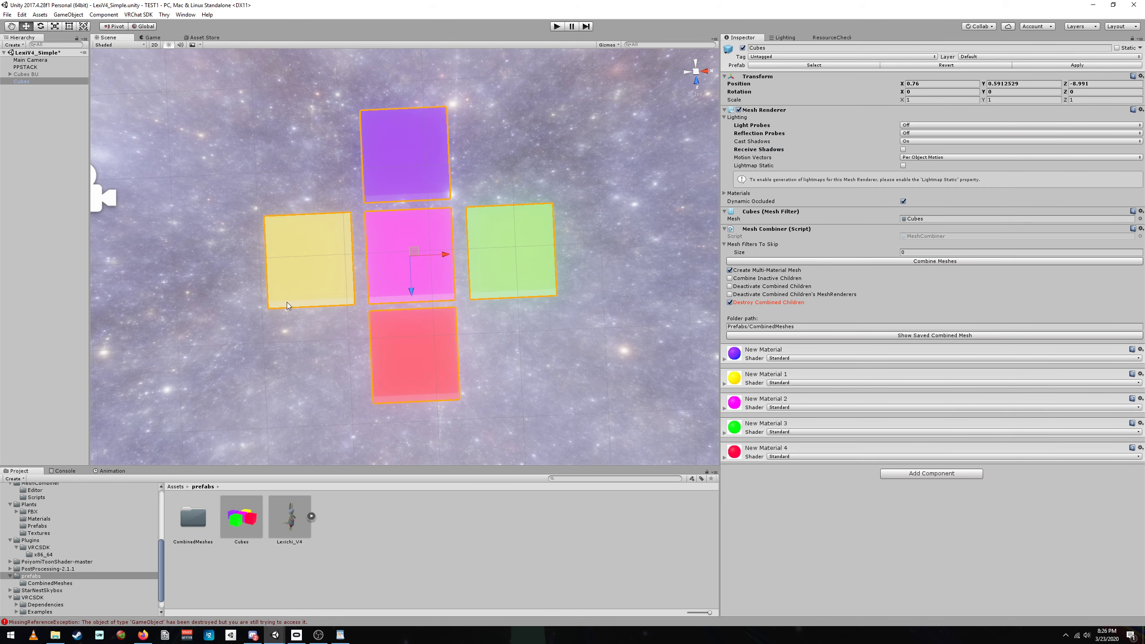
pyautogui.keyDown('alt'); pyautogui.moveTo(243, 234); pyautogui.dragTo(251, 241); pyautogui.keyUp('alt')
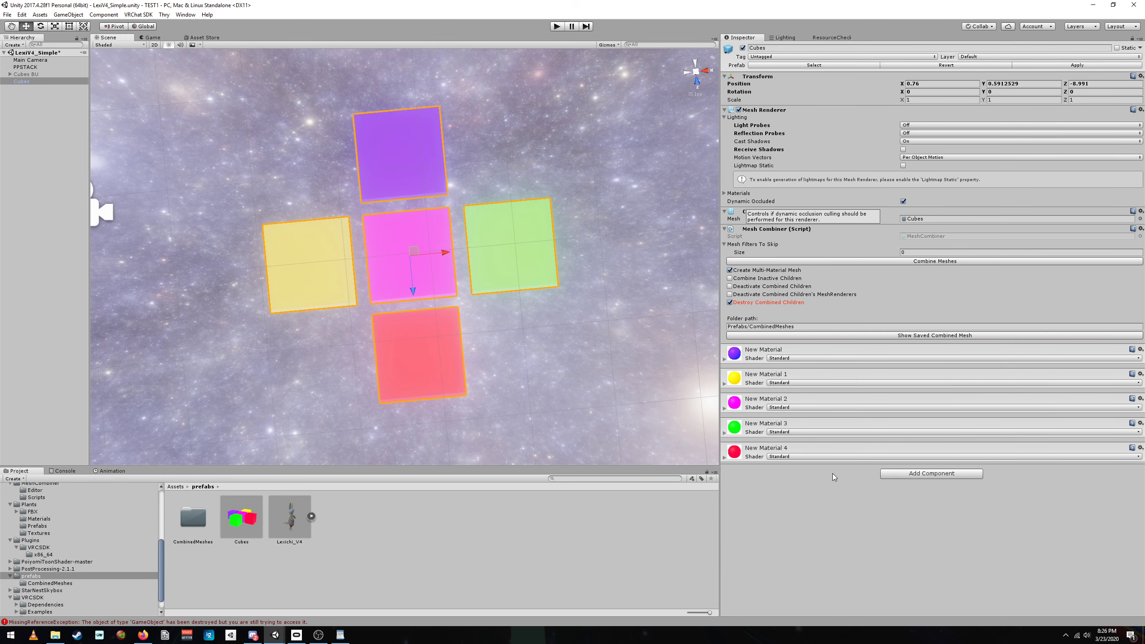
pyautogui.click(448, 544)
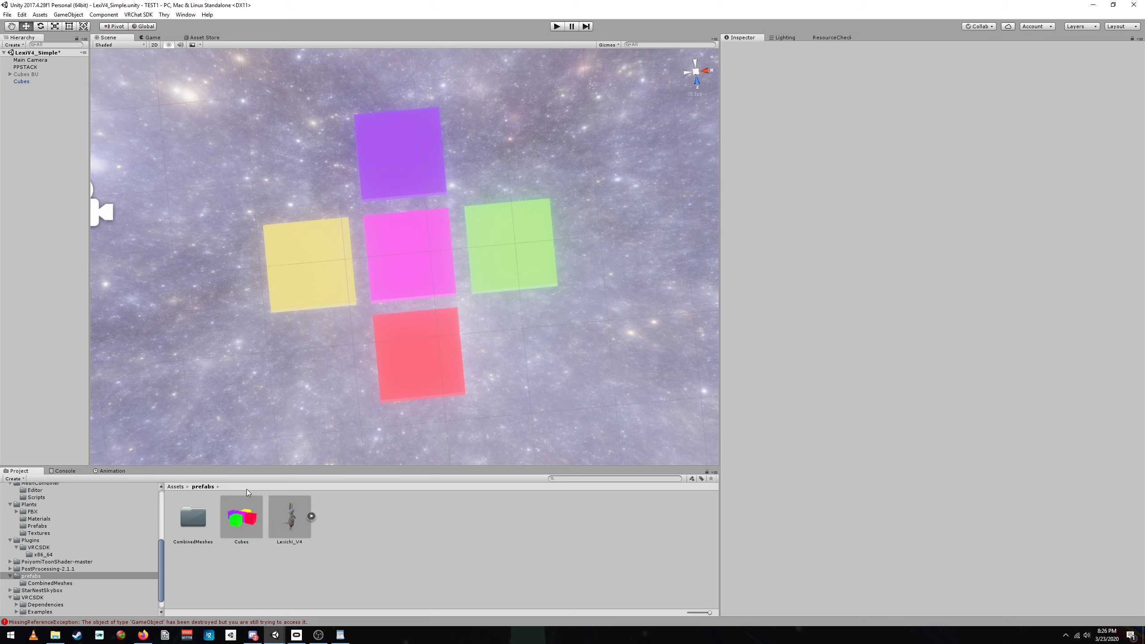
# Step: Delete the combined Cubes object and its backup Cubes BU from the scene
pyautogui.click(175, 486)
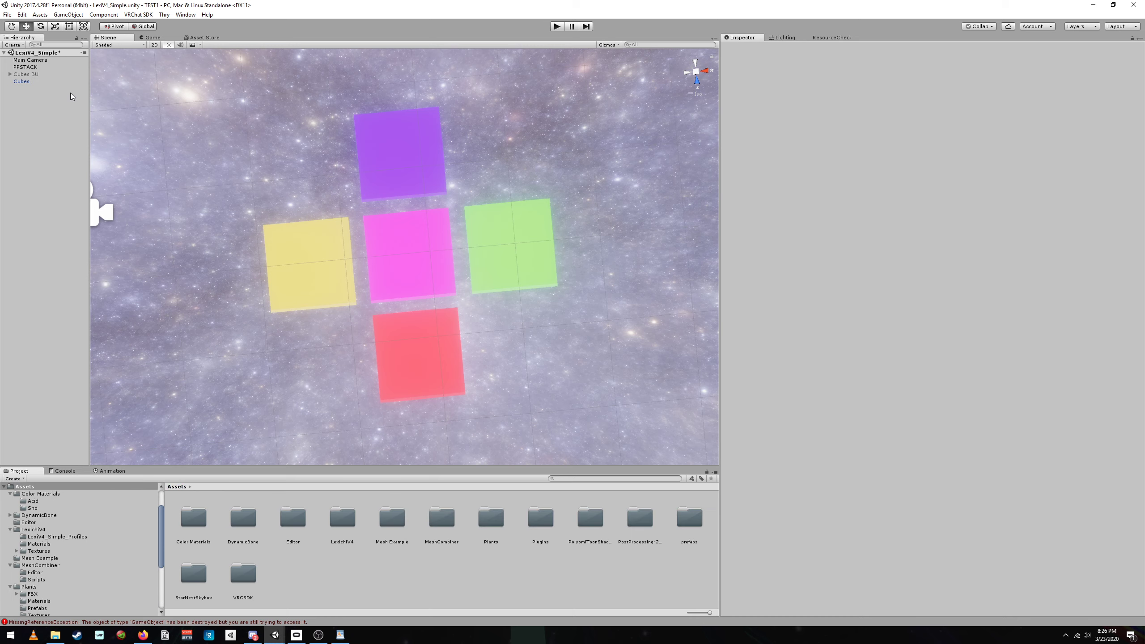
pyautogui.click(22, 81)
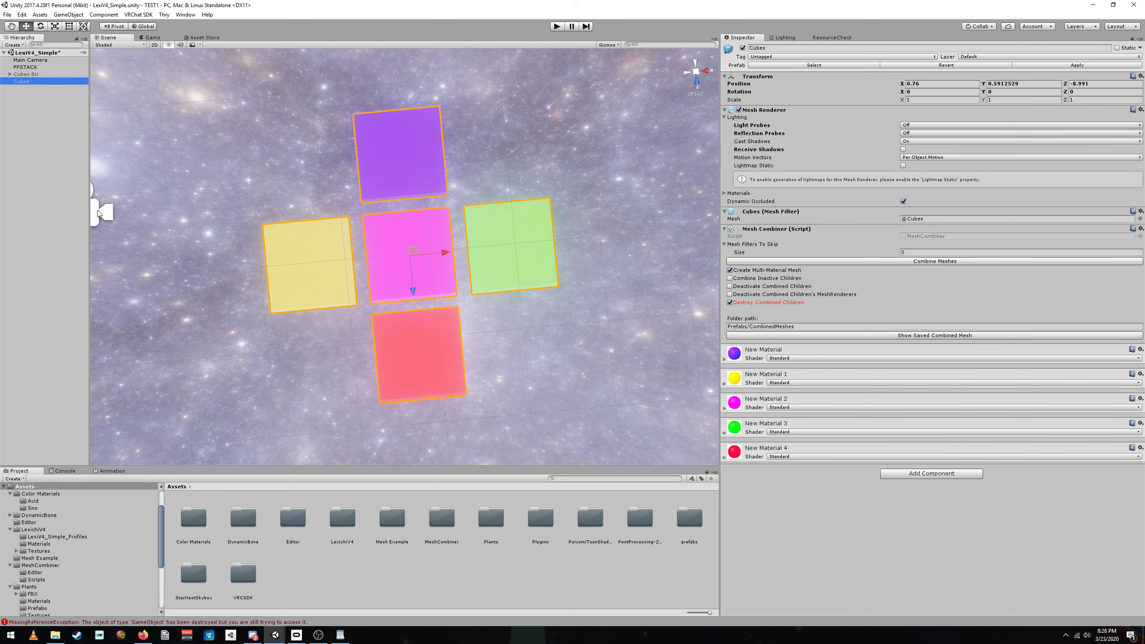
pyautogui.moveTo(311, 357); pyautogui.dragTo(338, 360, button='right')
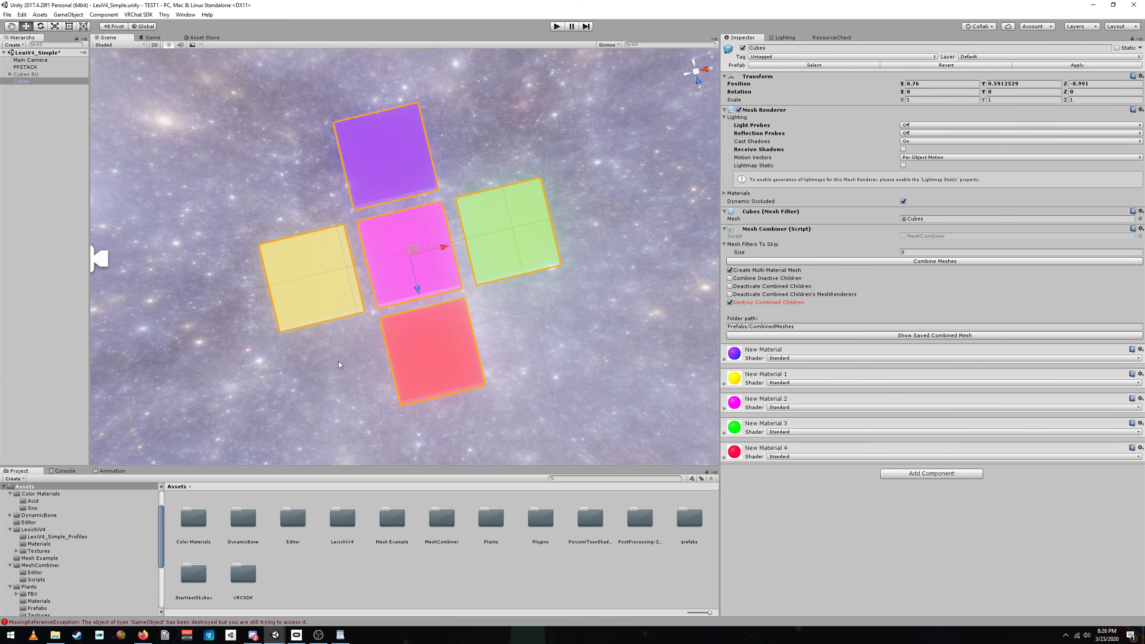
pyautogui.click(335, 581)
pyautogui.click(26, 82)
pyautogui.press('Delete')
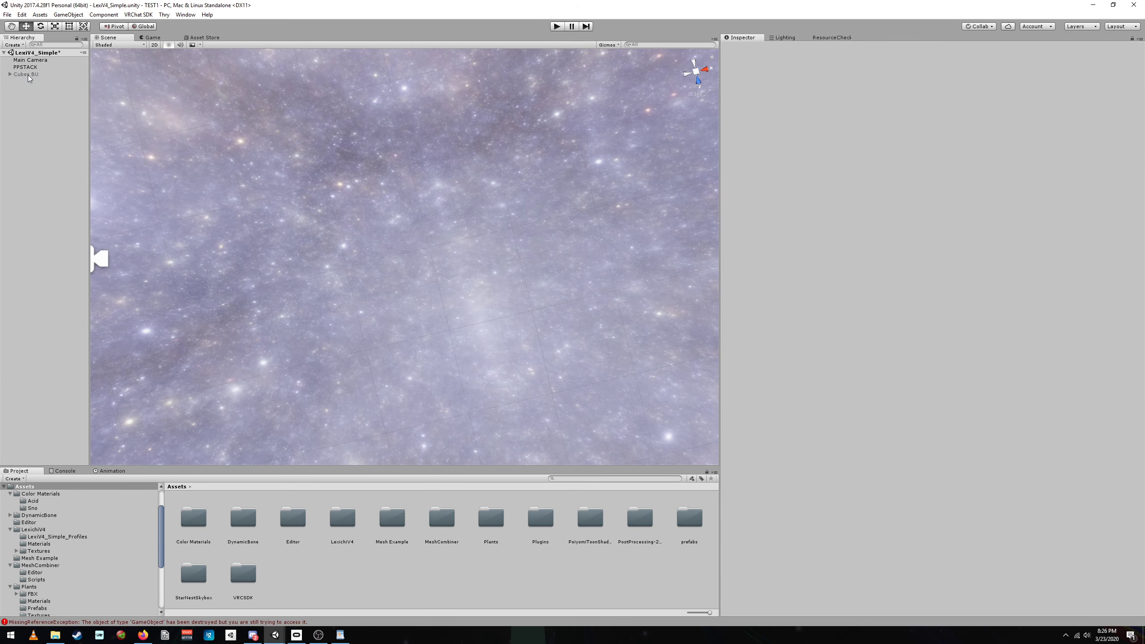
pyautogui.click(27, 74)
pyautogui.press('Delete')
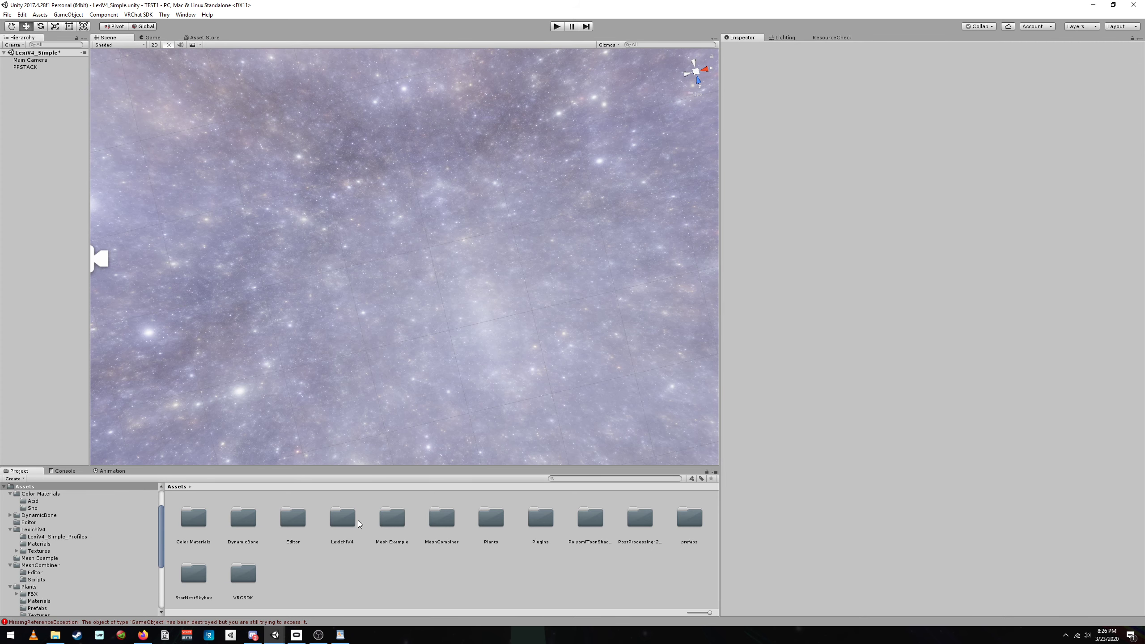
# Step: Check the rendering statistics of the emptied scene in the Game view, then return to the Scene view
pyautogui.click(155, 38)
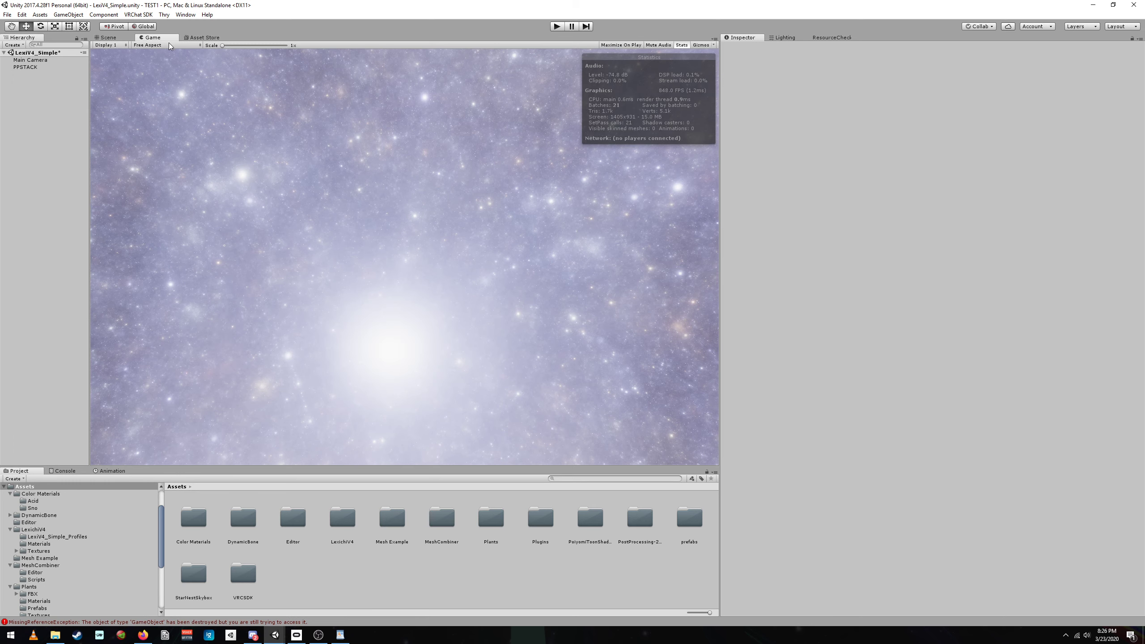
pyautogui.click(113, 45)
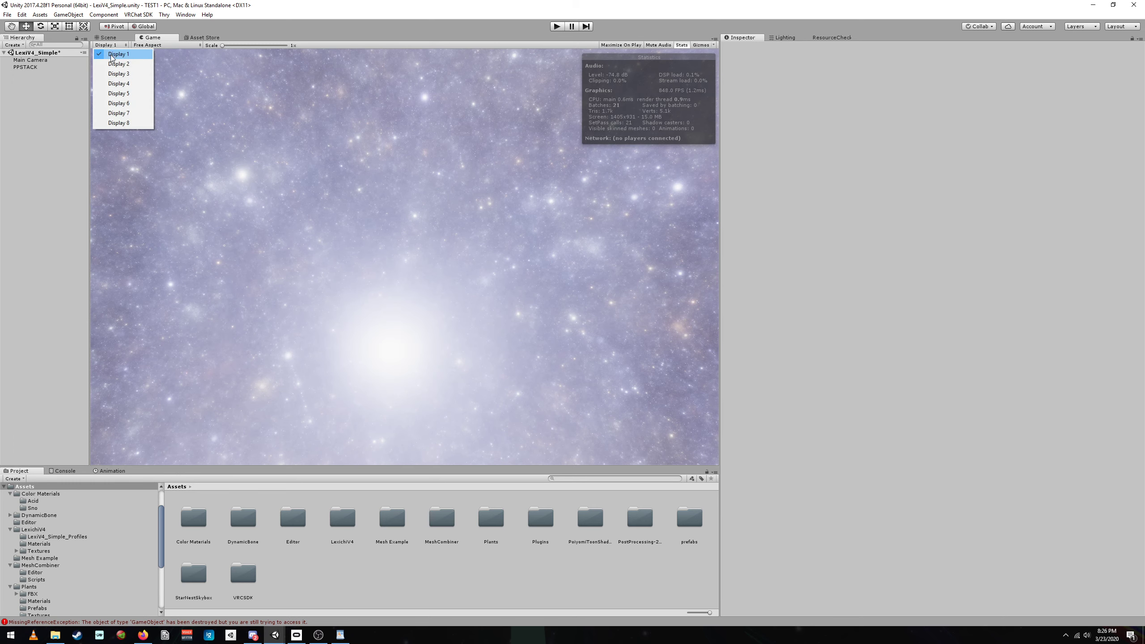
pyautogui.click(112, 38)
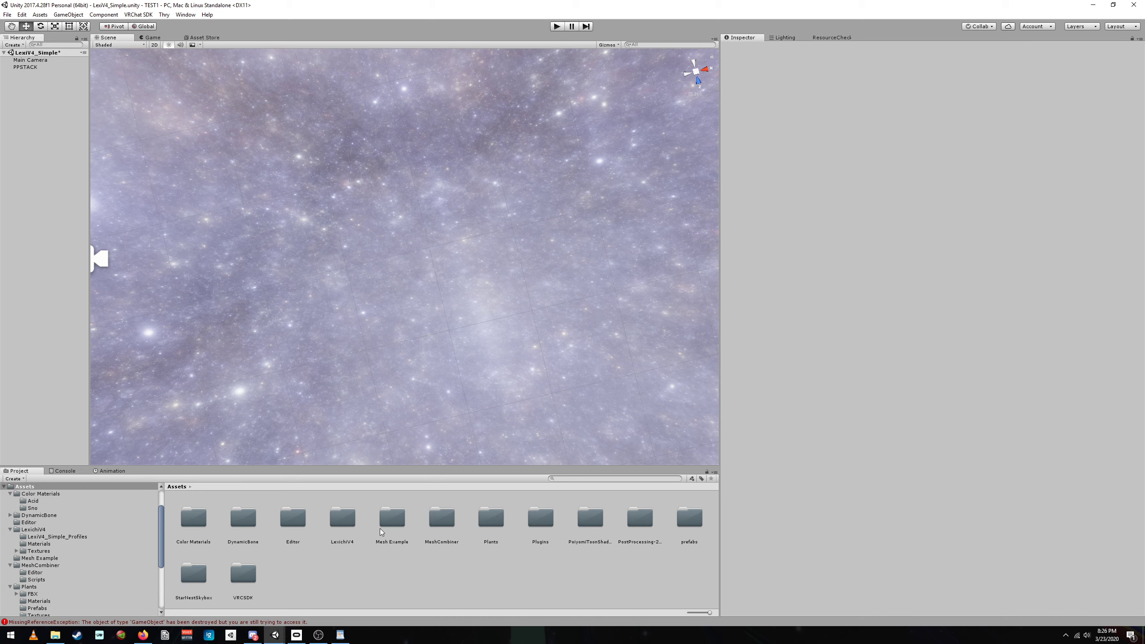
# Step: Place the Flower2 prefab from the Plants Prefabs folder into the scene and frame it for viewing from the side
pyautogui.doubleClick(489, 519)
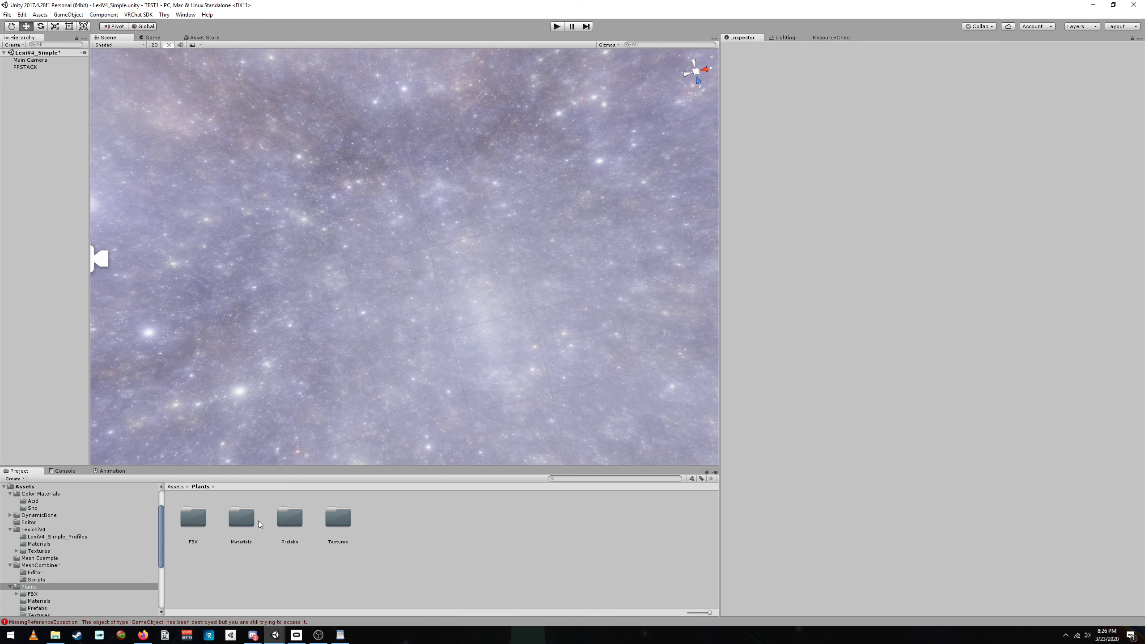
pyautogui.doubleClick(243, 521)
pyautogui.click(214, 546)
pyautogui.click(199, 486)
pyautogui.doubleClick(289, 519)
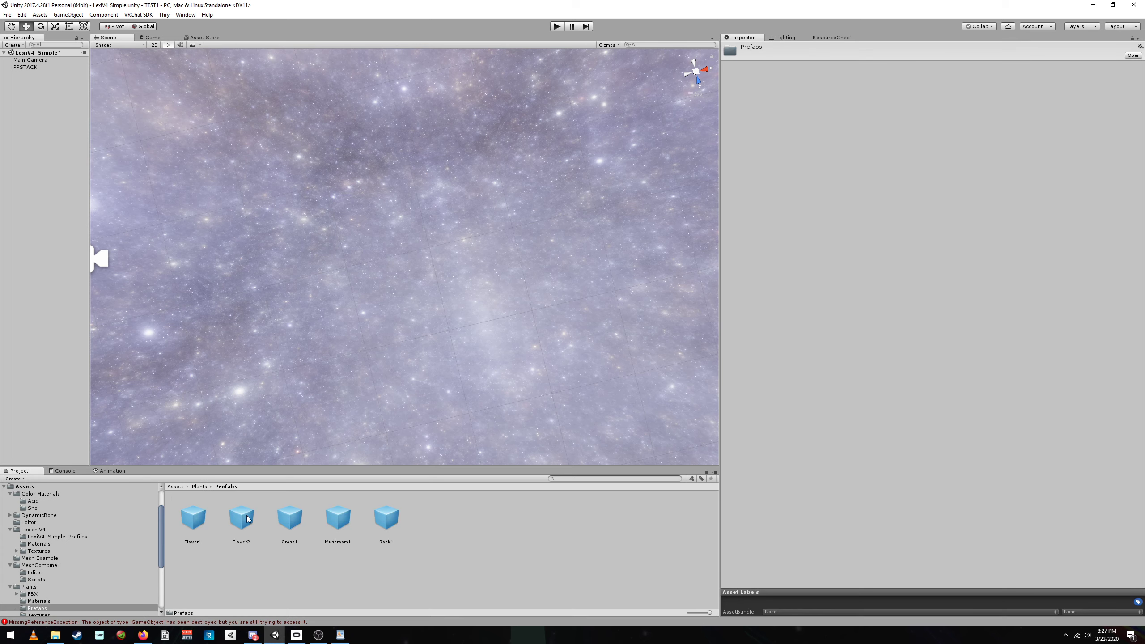
pyautogui.moveTo(246, 524); pyautogui.dragTo(251, 333)
pyautogui.keyDown('alt'); pyautogui.moveTo(309, 393); pyautogui.dragTo(335, 325); pyautogui.keyUp('alt')
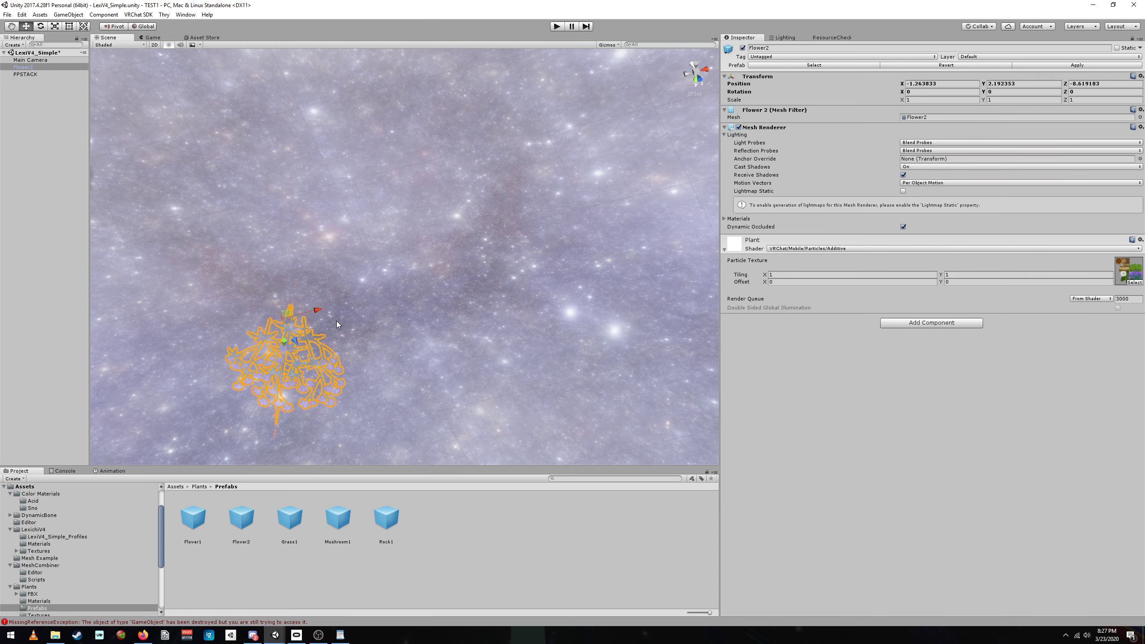
pyautogui.press('f')
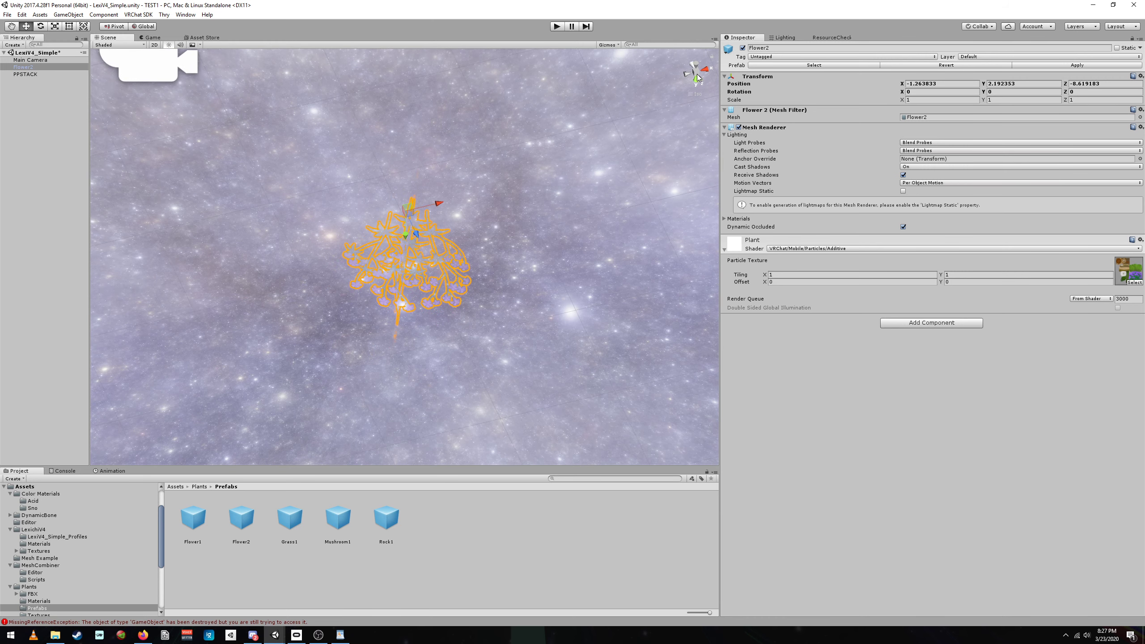
pyautogui.click(697, 79)
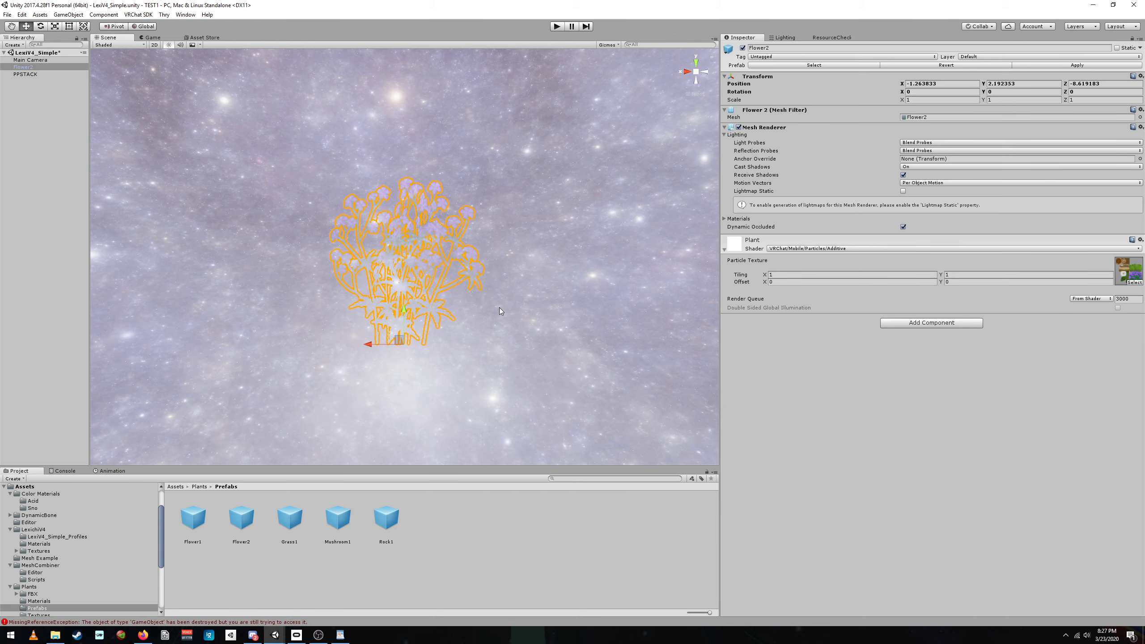
pyautogui.keyDown('alt'); pyautogui.moveTo(501, 311); pyautogui.dragTo(254, 326); pyautogui.keyUp('alt')
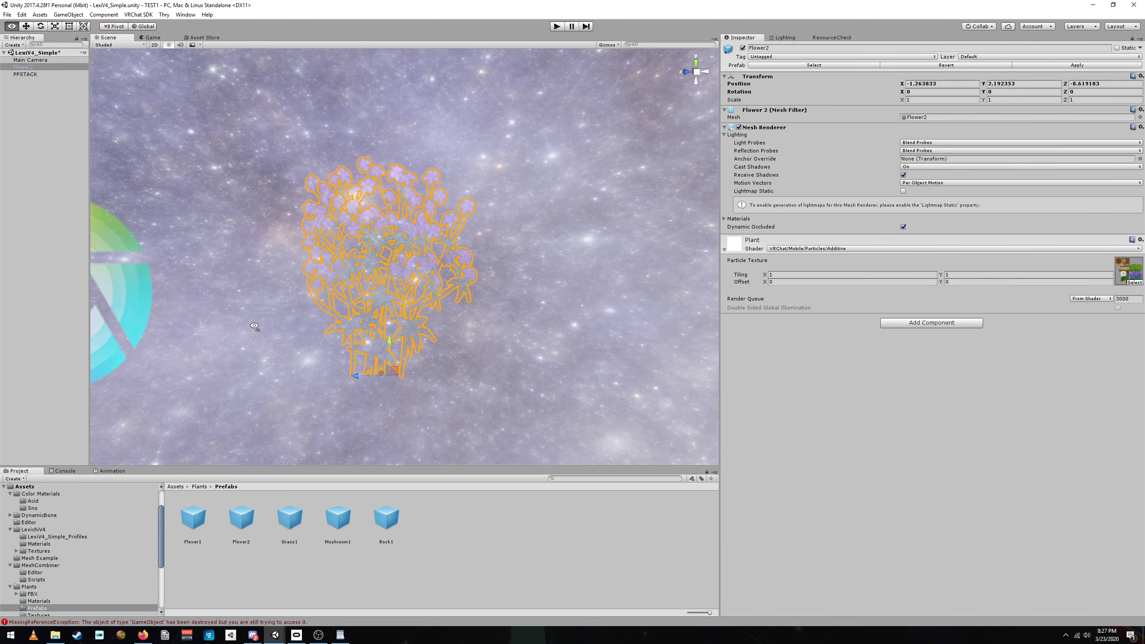
pyautogui.moveTo(285, 376); pyautogui.dragTo(348, 366, button='right')
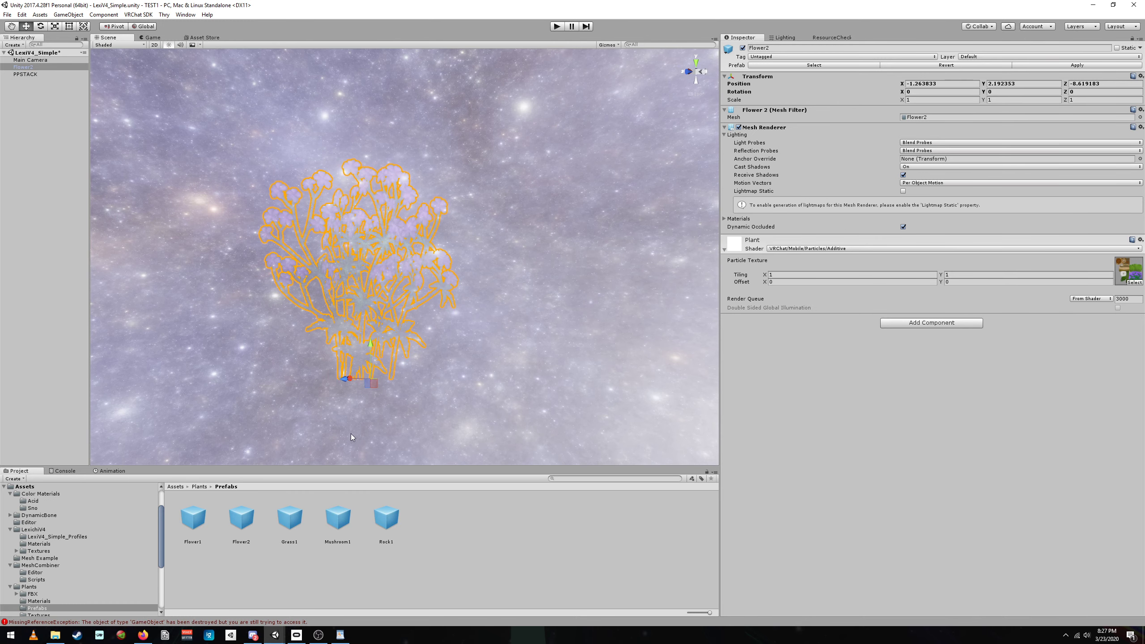
# Step: Enable the PC, Mac & Linux Standalone override for the Plant texture in the Plants Textures folder and review the available formats
pyautogui.click(203, 486)
pyautogui.click(351, 526)
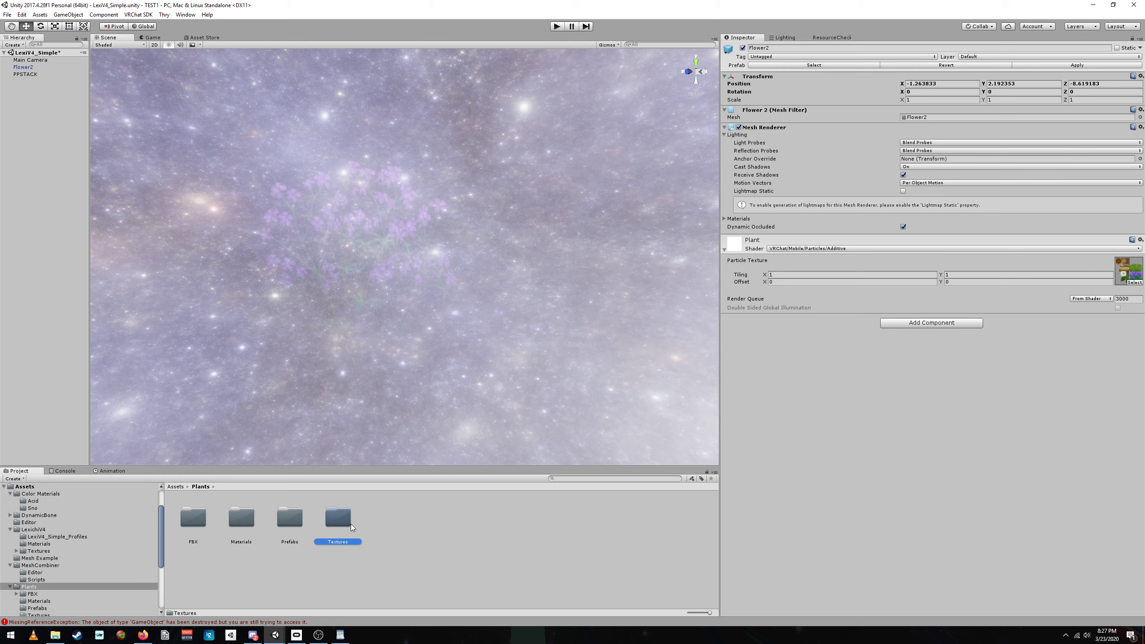
pyautogui.doubleClick(351, 527)
pyautogui.click(297, 517)
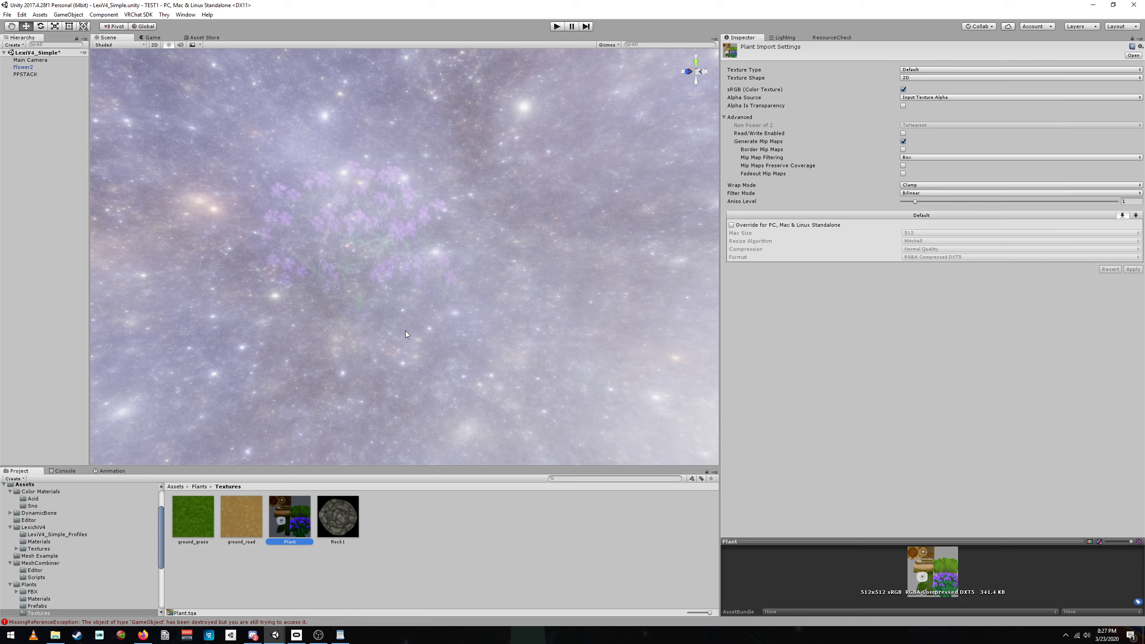
pyautogui.click(798, 225)
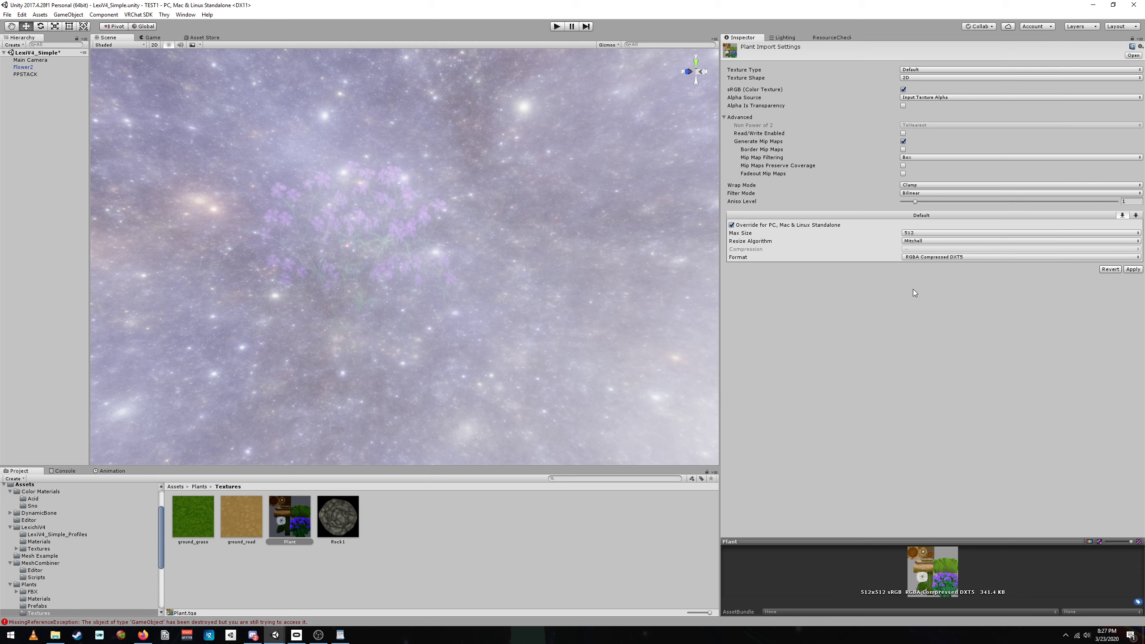
pyautogui.click(915, 257)
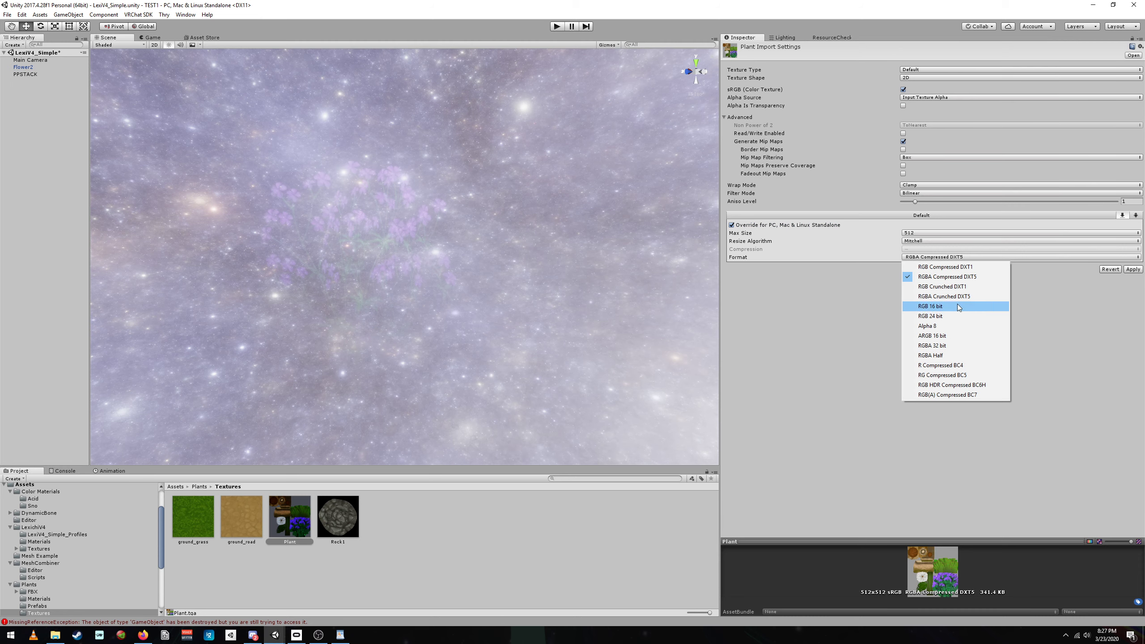
pyautogui.click(843, 283)
# Step: Set the Plant texture's Max Size to 1024 in the standalone override
pyautogui.click(921, 233)
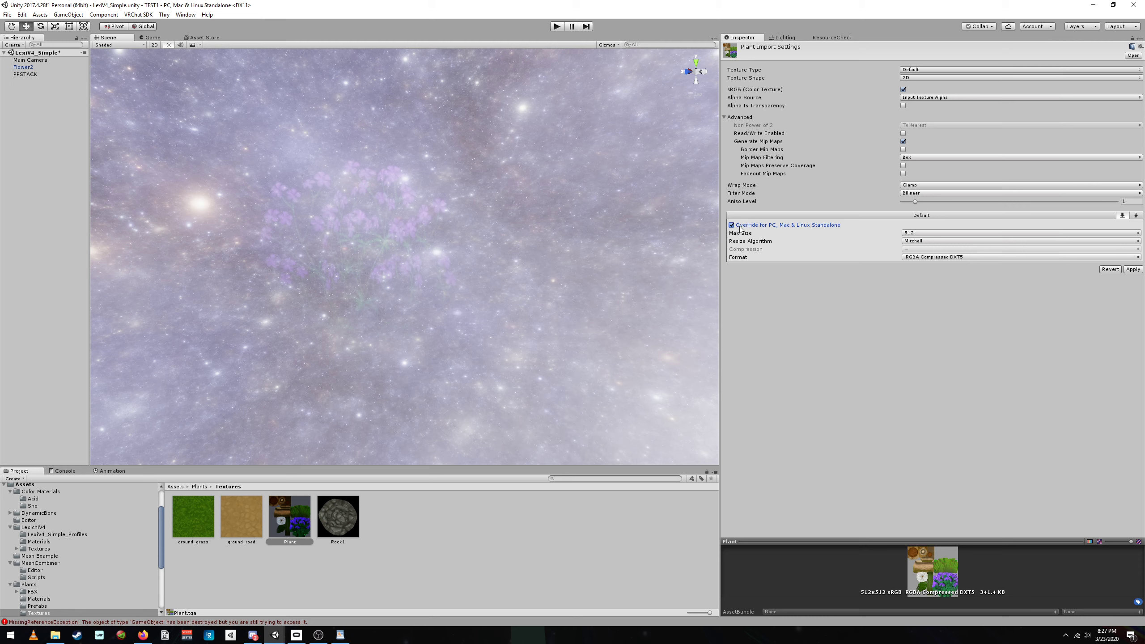
pyautogui.click(904, 233)
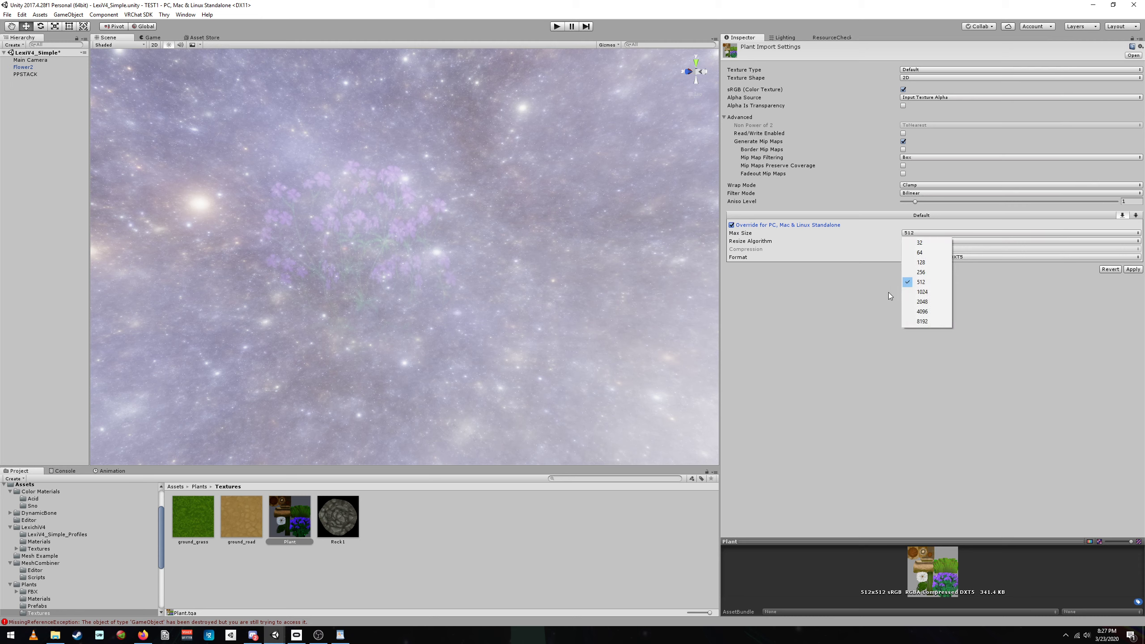
pyautogui.click(922, 291)
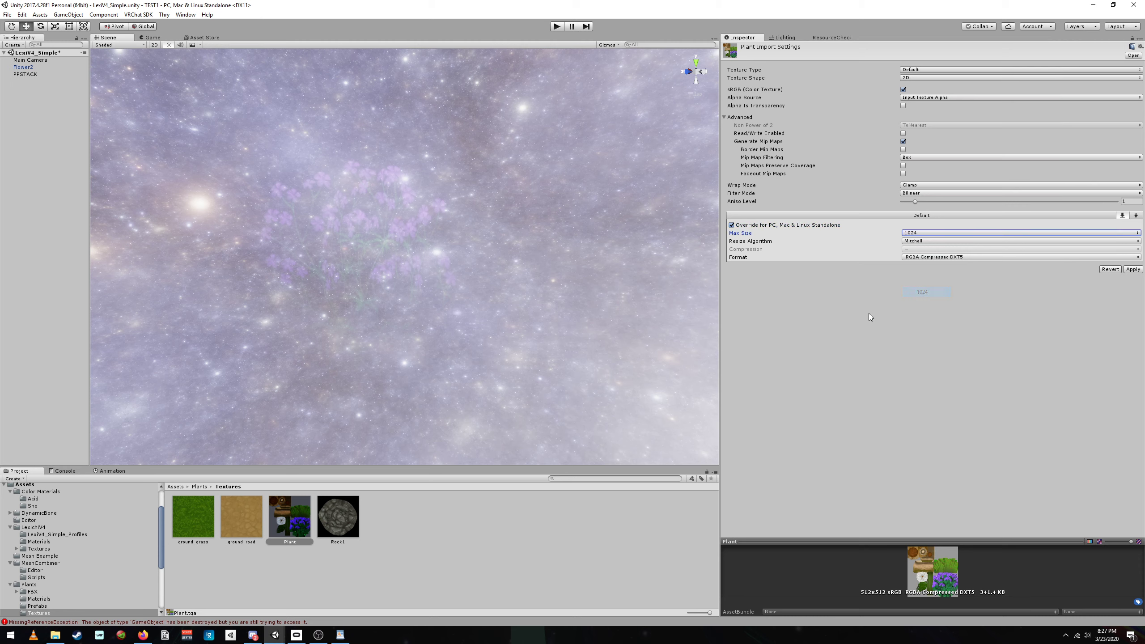
pyautogui.click(908, 234)
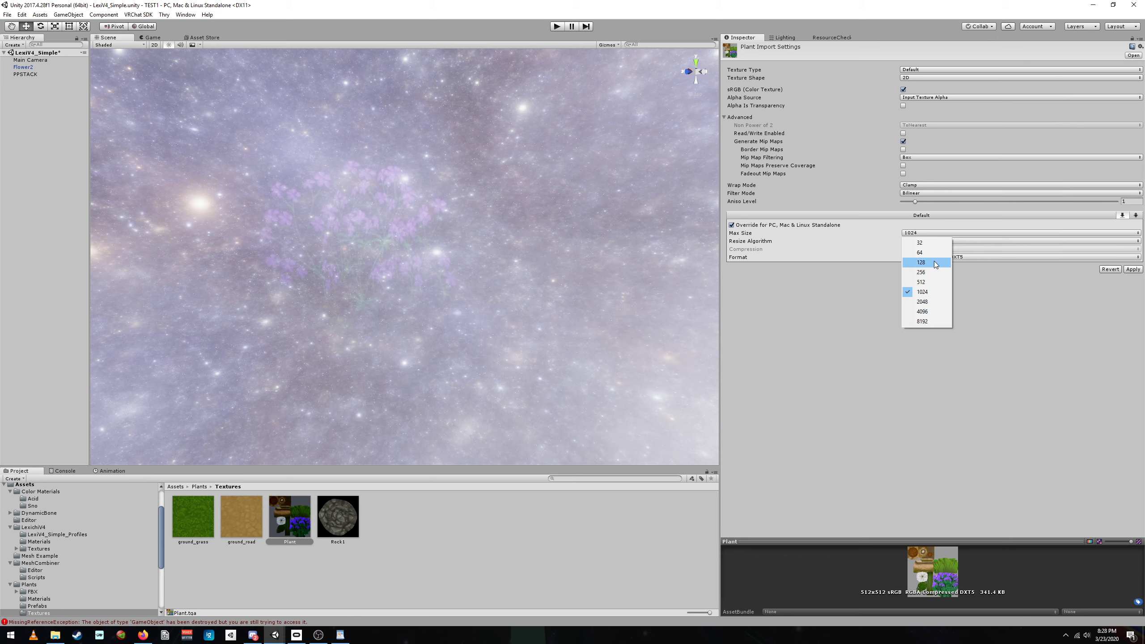
pyautogui.click(940, 293)
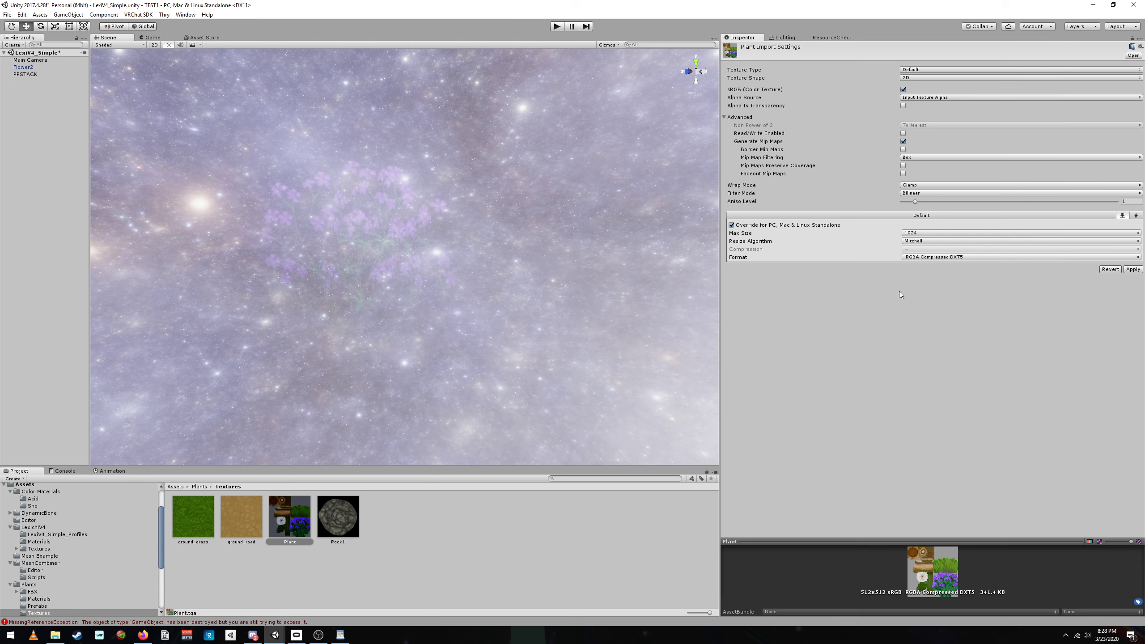
# Step: Set the Plant texture's format to RGB Crunched DXT1 and apply the import settings
pyautogui.click(940, 258)
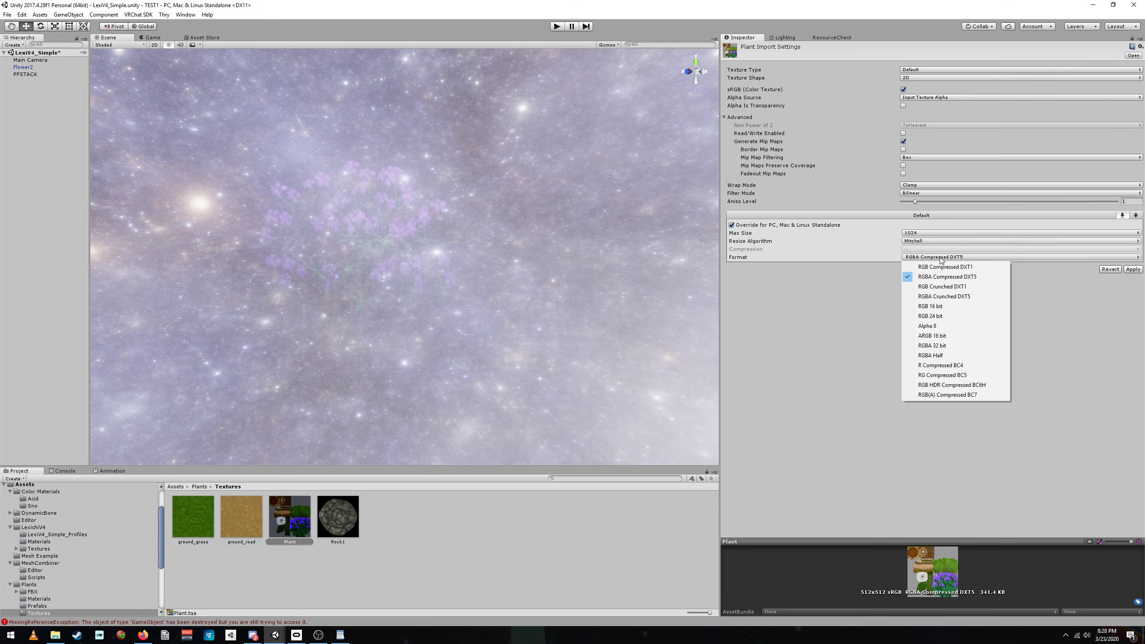
pyautogui.click(982, 288)
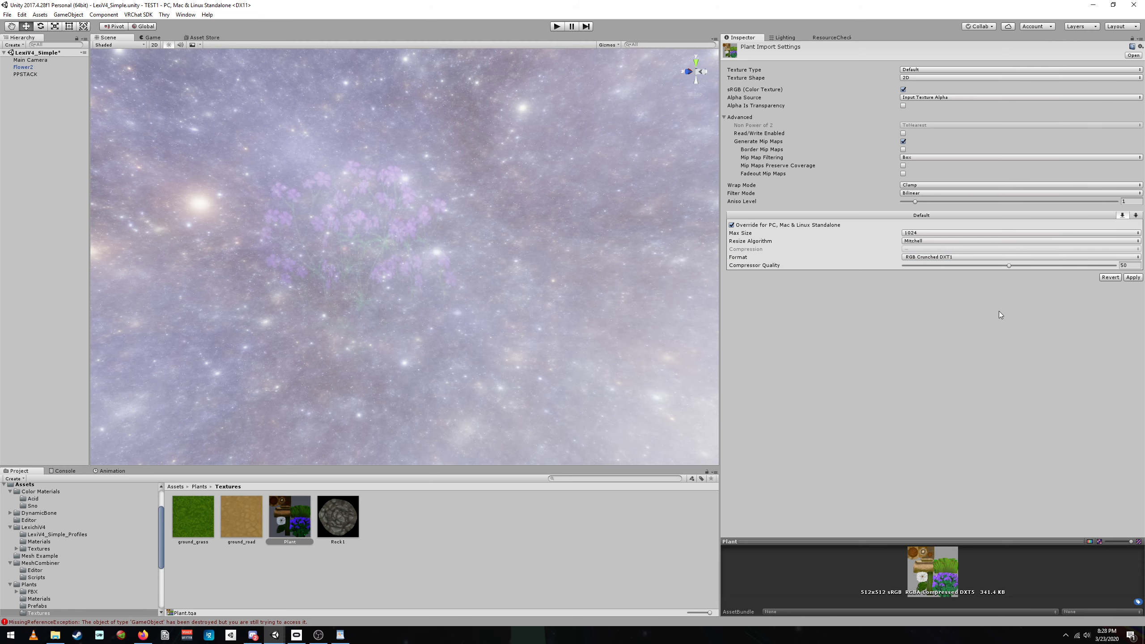
pyautogui.click(1132, 277)
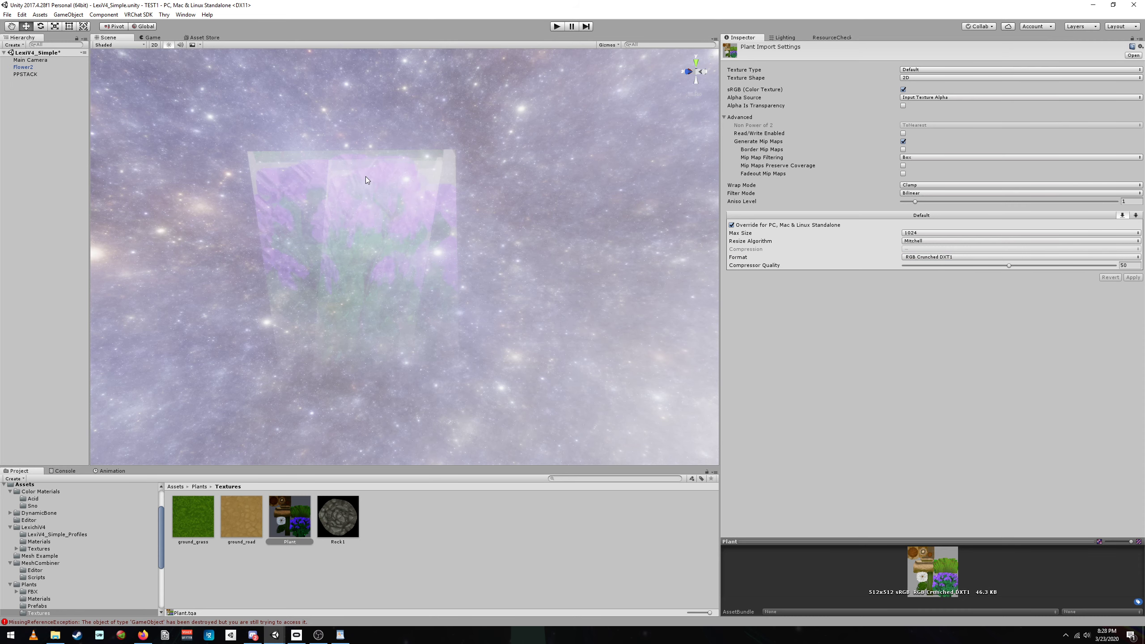
# Step: Inspect the flower's transparency up close in the scene and open the Plant texture's format choices
pyautogui.scroll(2, 367, 181)
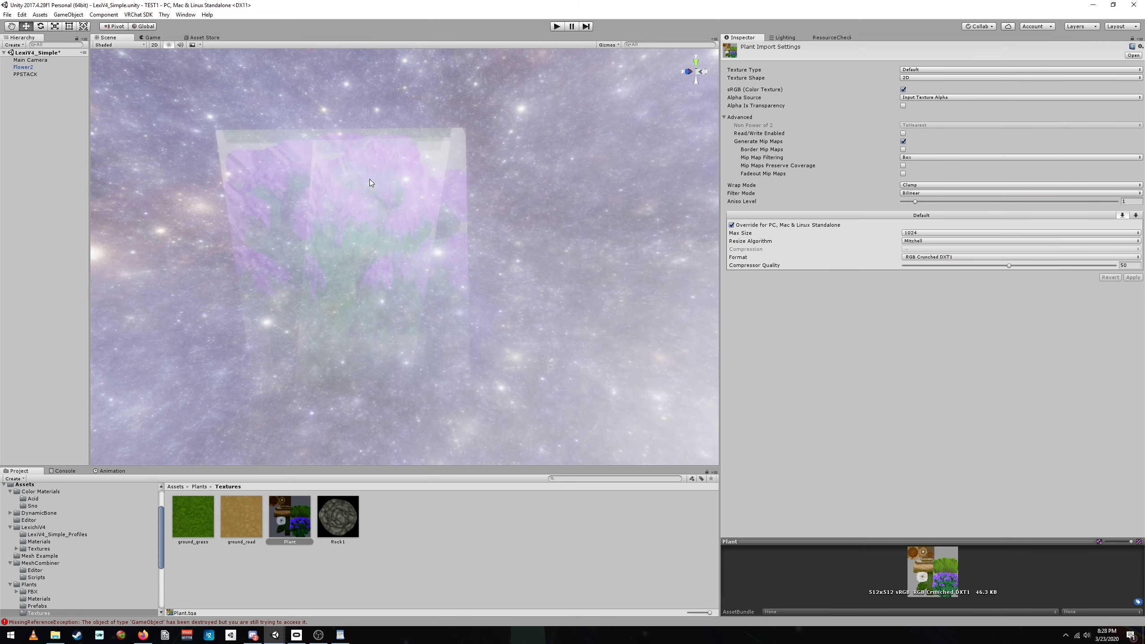
pyautogui.scroll(2, 381, 184)
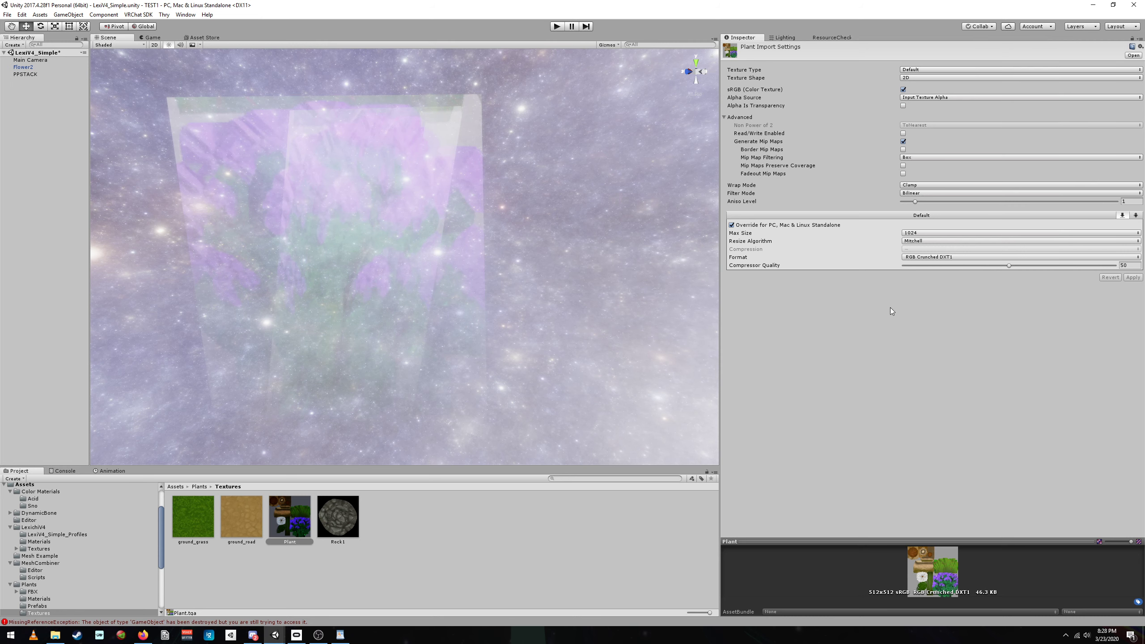
pyautogui.click(939, 257)
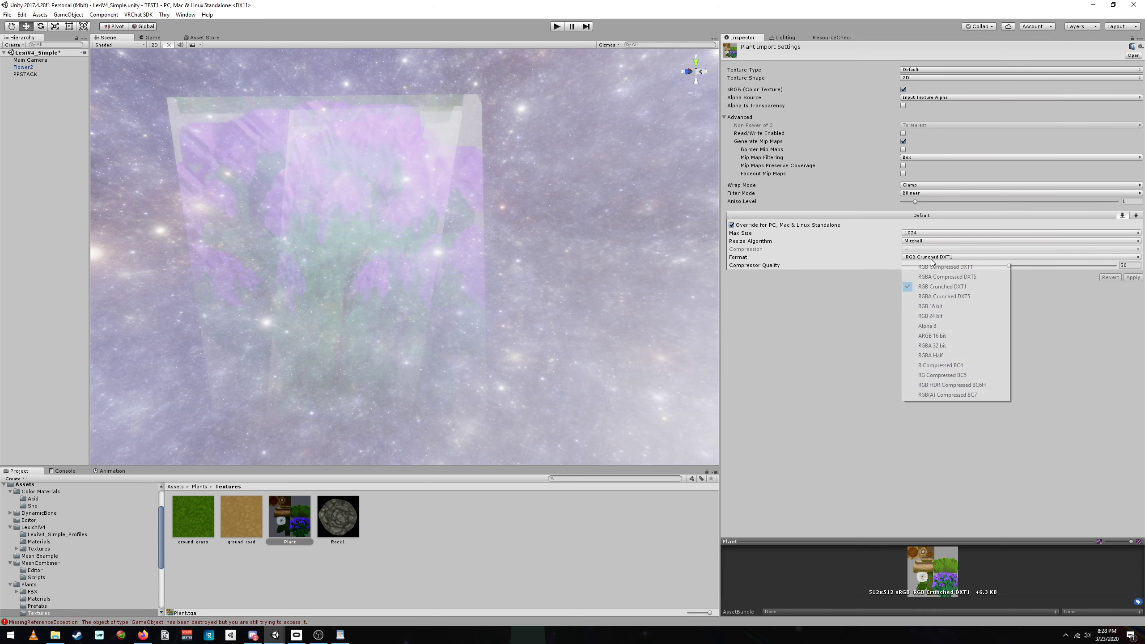